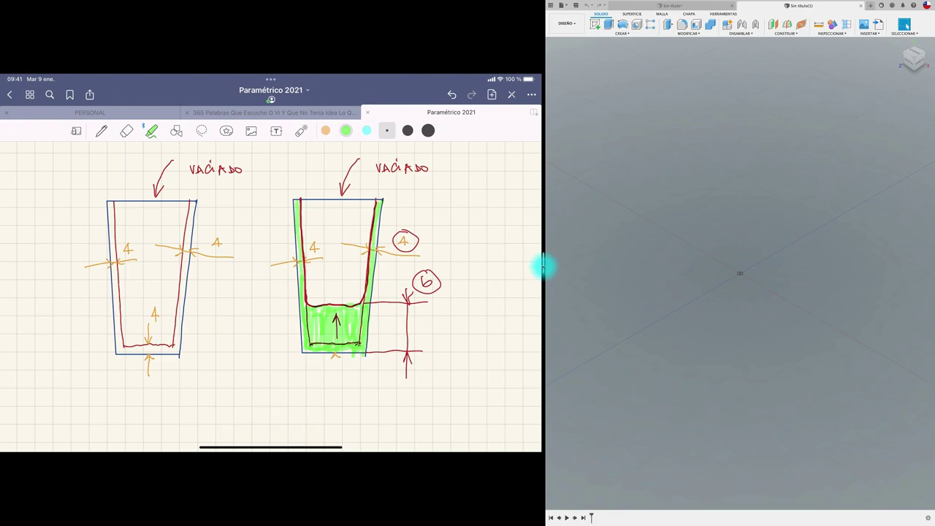
# Shrink the GoodNotes pane with the 4 mm-wall cup sketch so Fusion 360 fills most of the screen.
pyautogui.moveTo(538, 266); pyautogui.dragTo(114, 270)
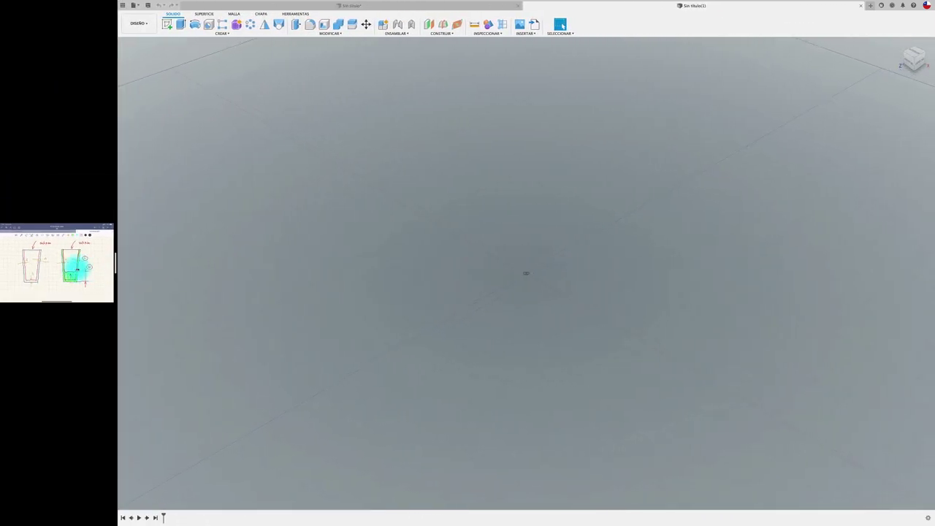
# Start a sketch, widen the notes pane to check the reference drawing, and finish the empty sketch.
pyautogui.click(168, 27)
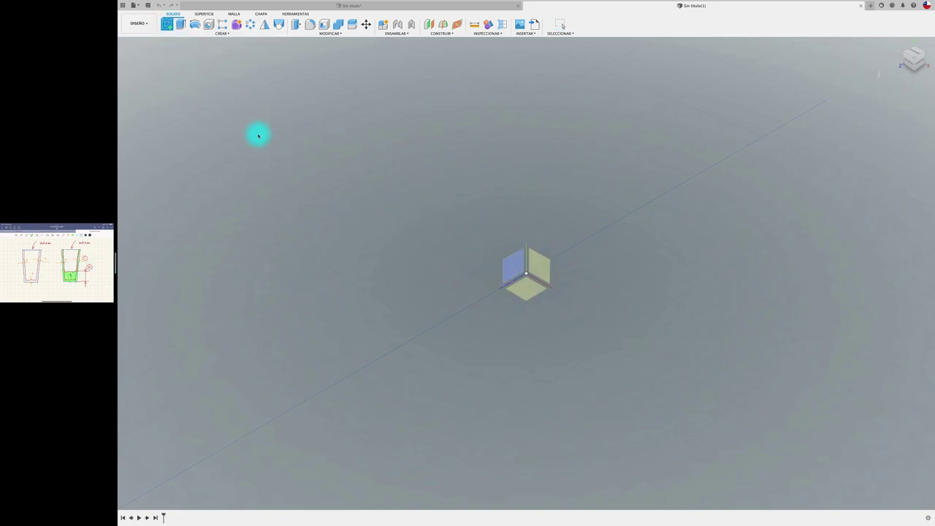
pyautogui.click(257, 134)
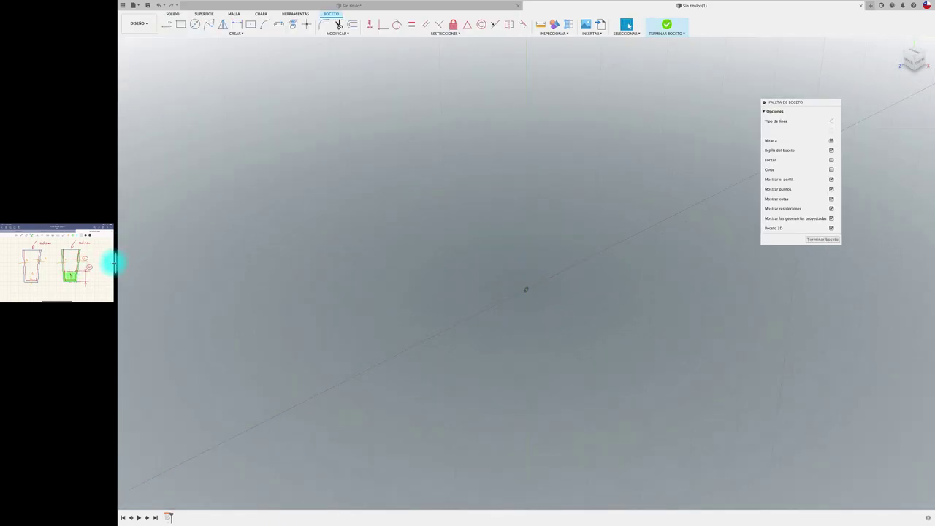
pyautogui.moveTo(114, 263); pyautogui.dragTo(184, 256)
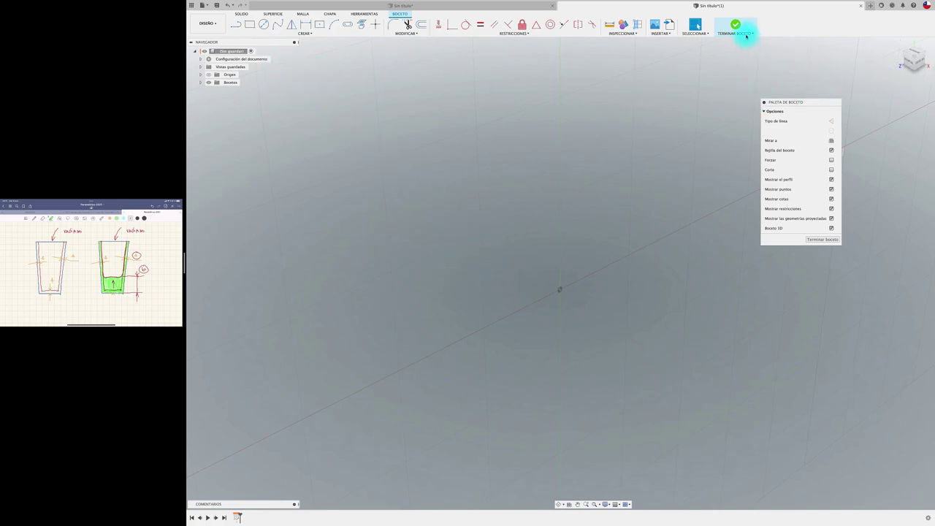
pyautogui.click(824, 239)
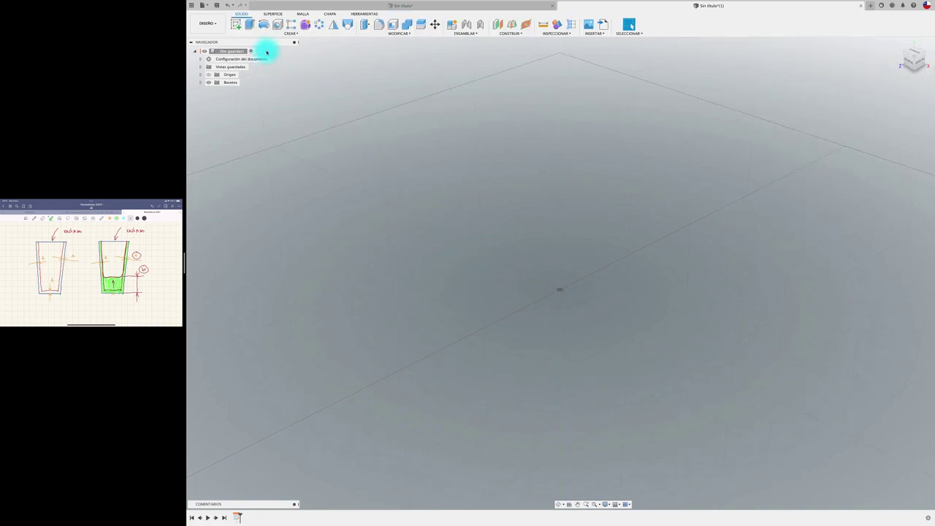
# Sketch a circle centred on the origin on the XZ ground plane.
pyautogui.click(239, 24)
pyautogui.click(564, 309)
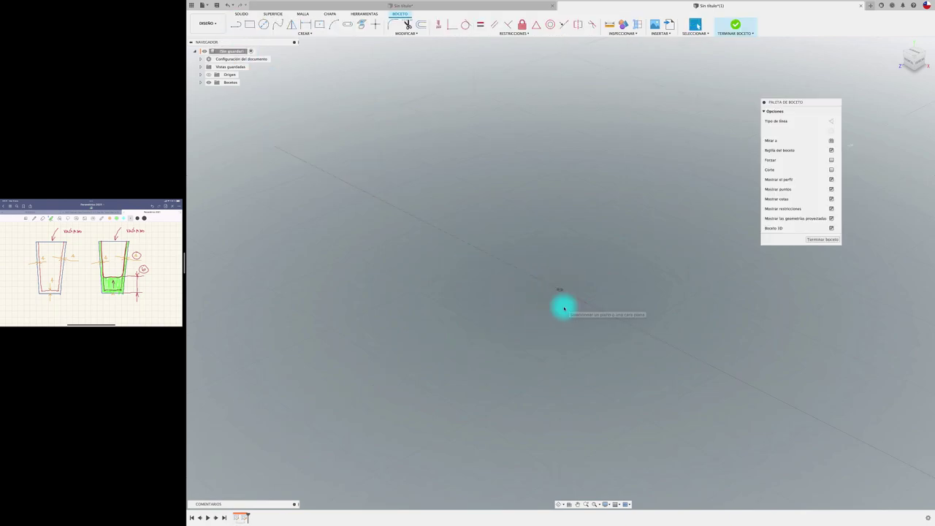
pyautogui.press('c')
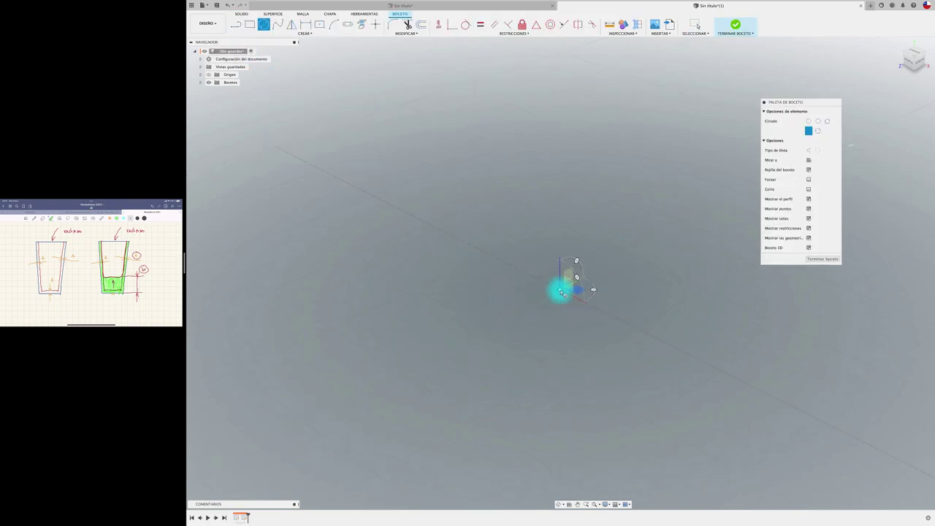
pyautogui.click(560, 290)
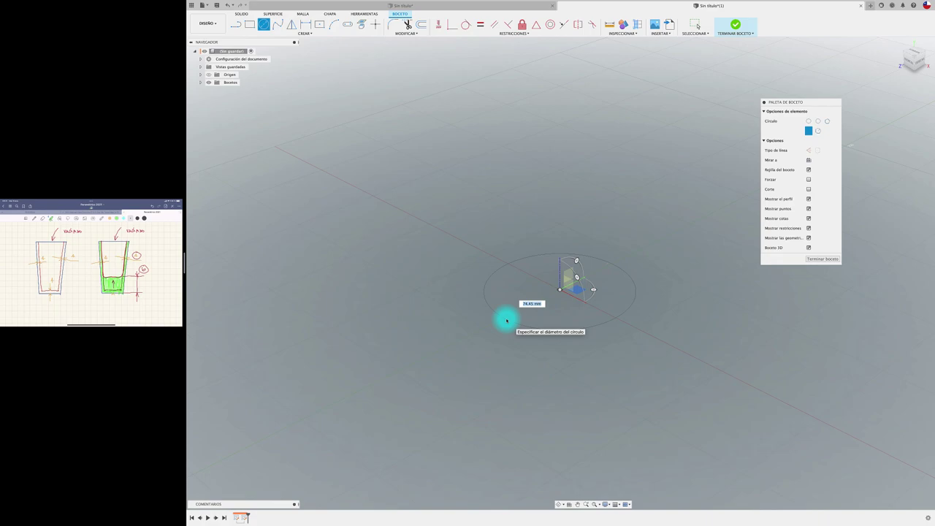
pyautogui.press('Return')
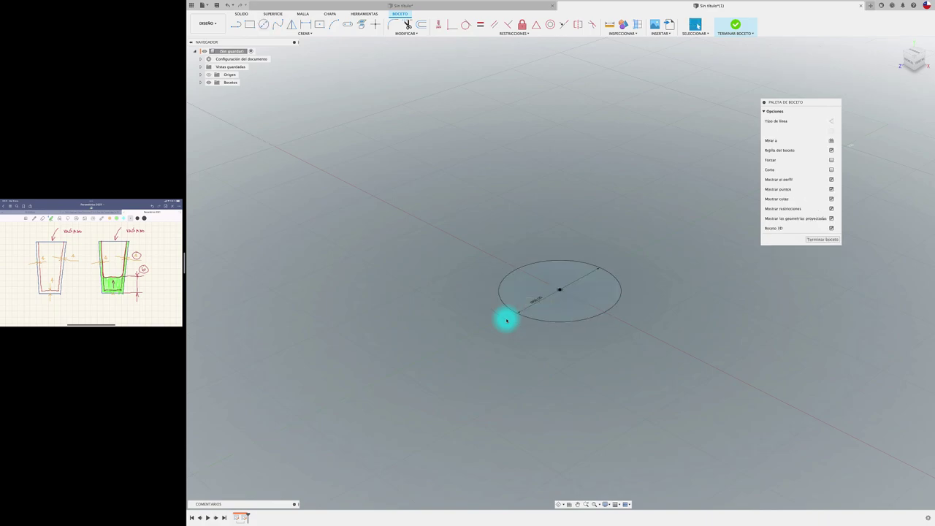
# Extrude the circle 128.28 mm tall with a 4.4° outward taper.
pyautogui.click(739, 32)
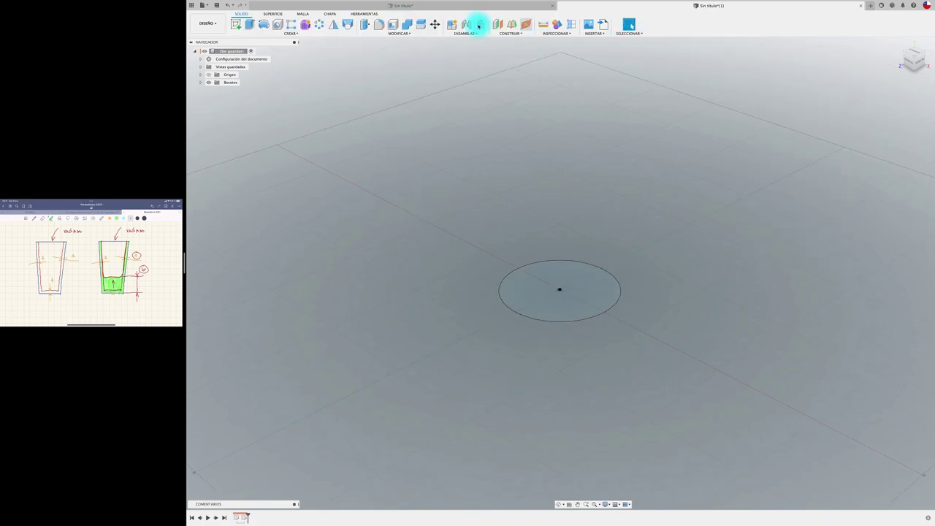
pyautogui.click(251, 25)
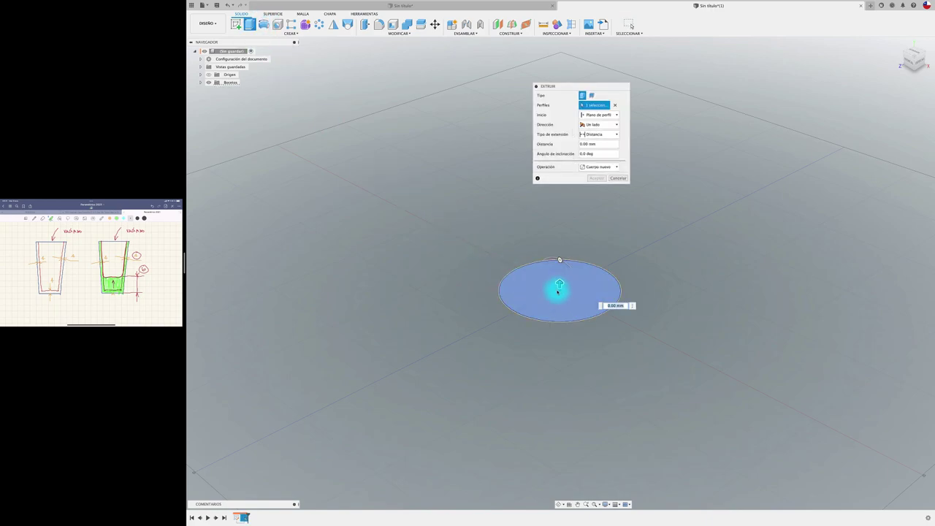
pyautogui.moveTo(559, 288); pyautogui.dragTo(538, 134)
pyautogui.scroll(-3, 487, 219)
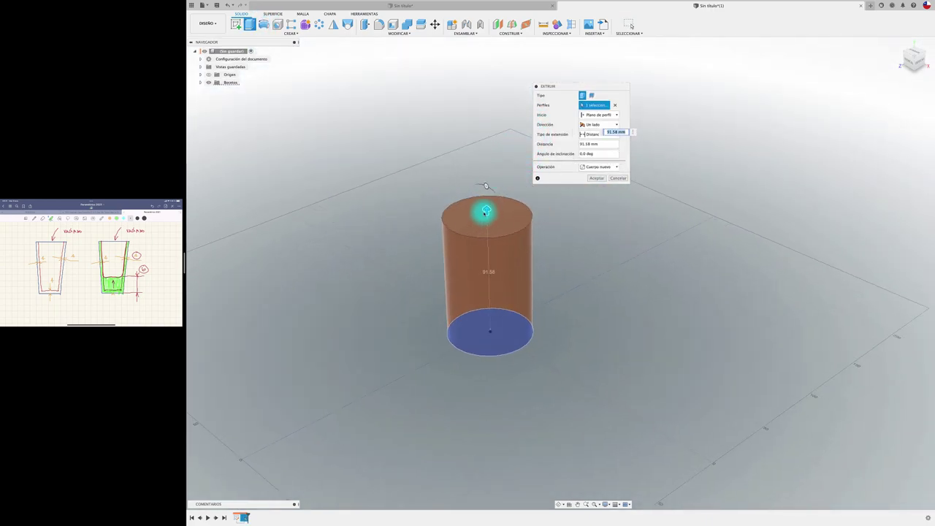
pyautogui.moveTo(484, 213); pyautogui.dragTo(484, 161)
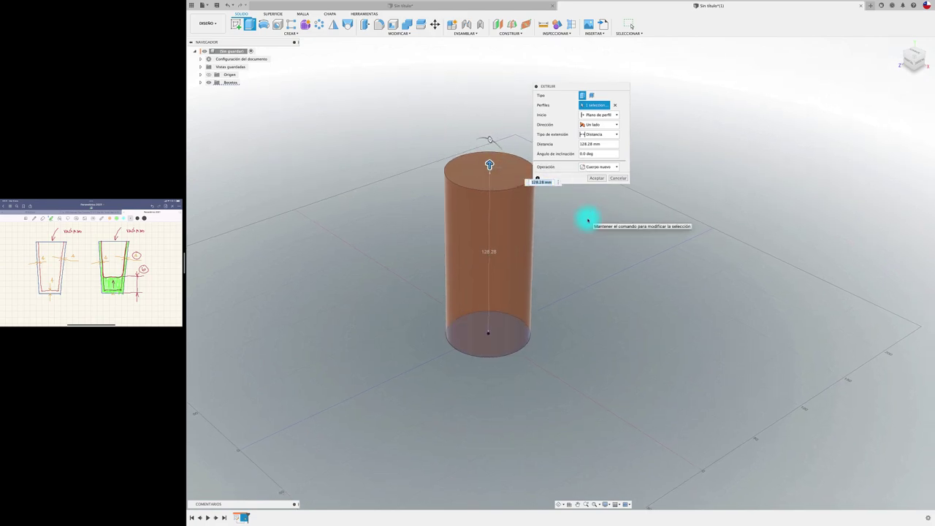
pyautogui.scroll(2, 589, 221)
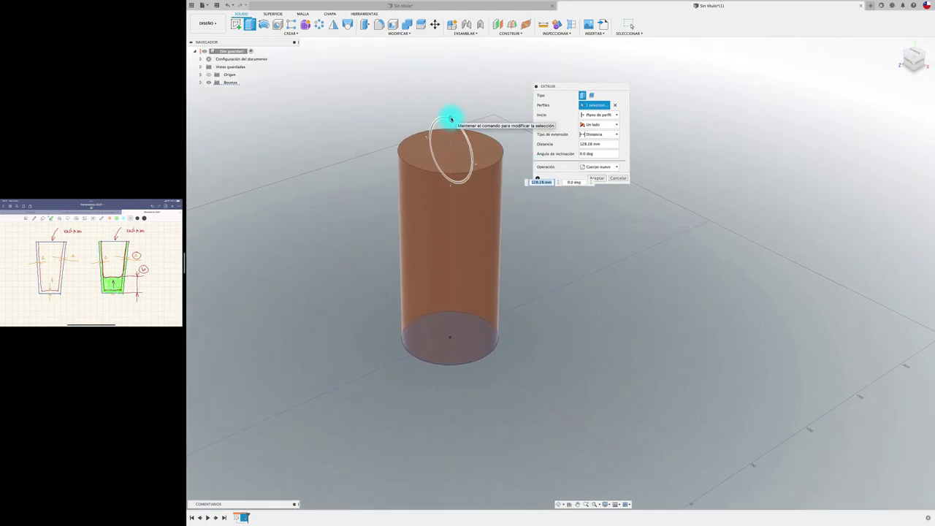
pyautogui.moveTo(450, 119); pyautogui.dragTo(453, 119)
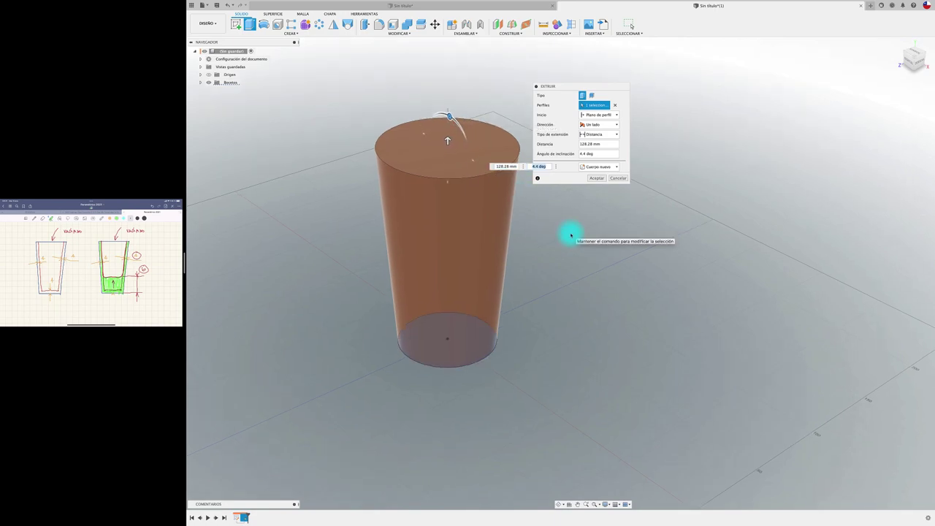
pyautogui.click(593, 179)
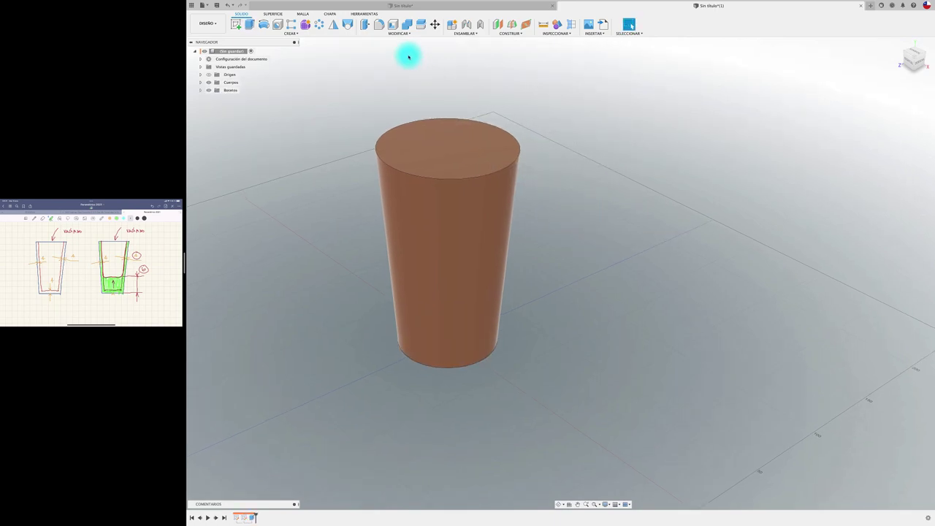
# Round the body's bottom edge with a 4 mm fillet.
pyautogui.click(383, 25)
pyautogui.keyDown('shift'); pyautogui.moveTo(467, 317); pyautogui.dragTo(472, 326, button='middle'); pyautogui.keyUp('shift')
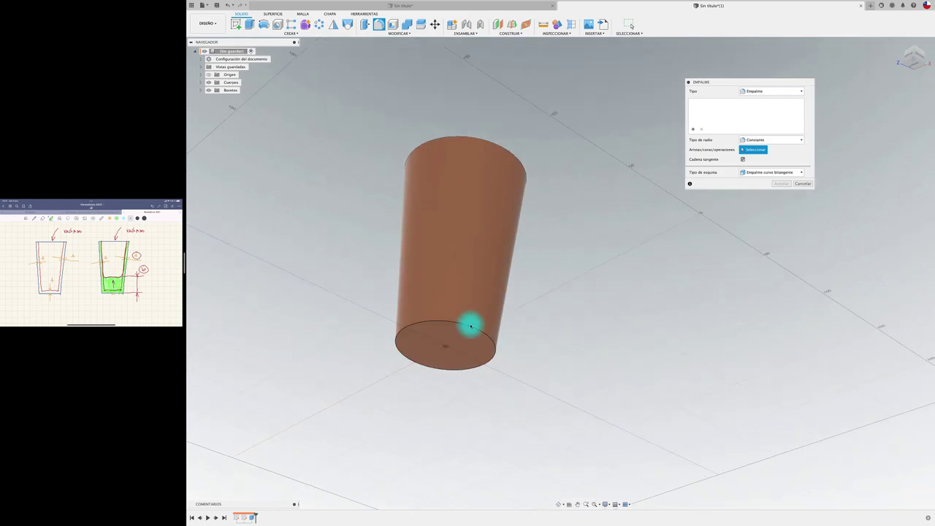
pyautogui.click(470, 327)
pyautogui.write('4')
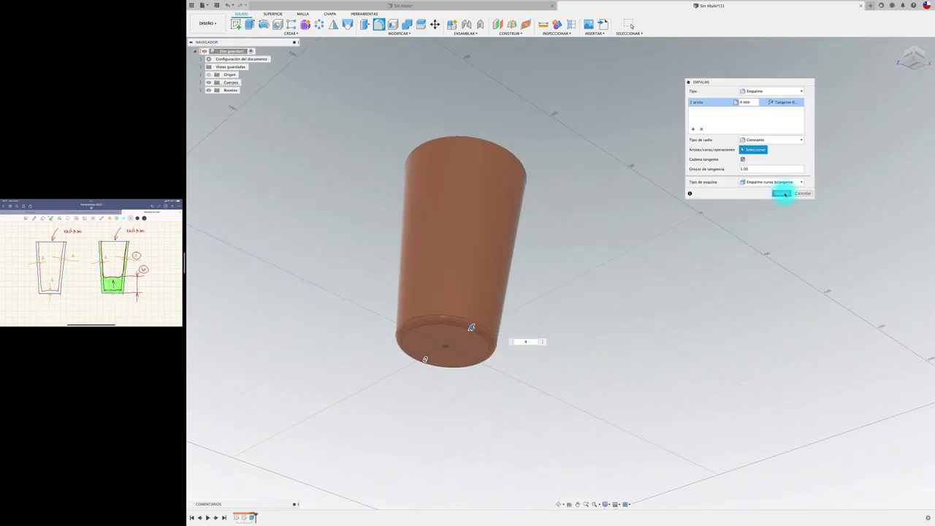
pyautogui.click(784, 193)
pyautogui.press('F6')
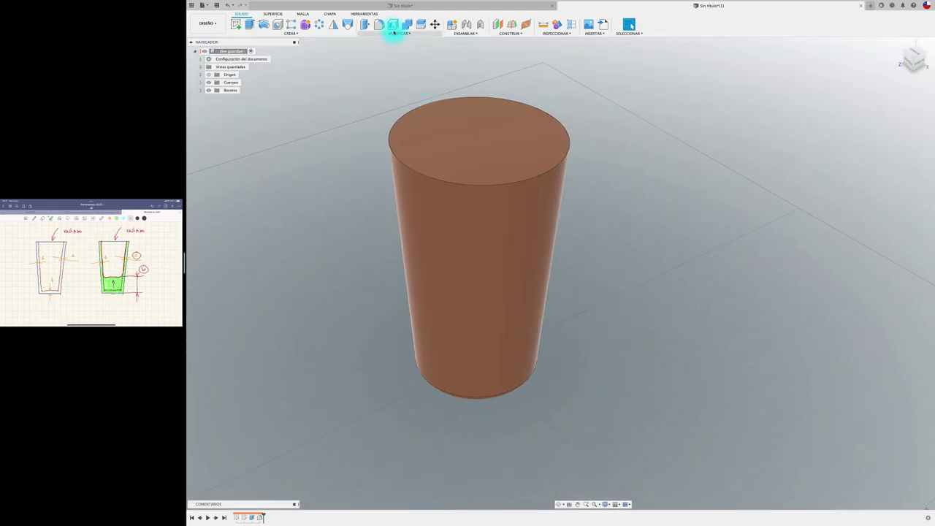
# Shell the body 3 mm thick, leaving the top face open.
pyautogui.click(393, 26)
pyautogui.click(459, 109)
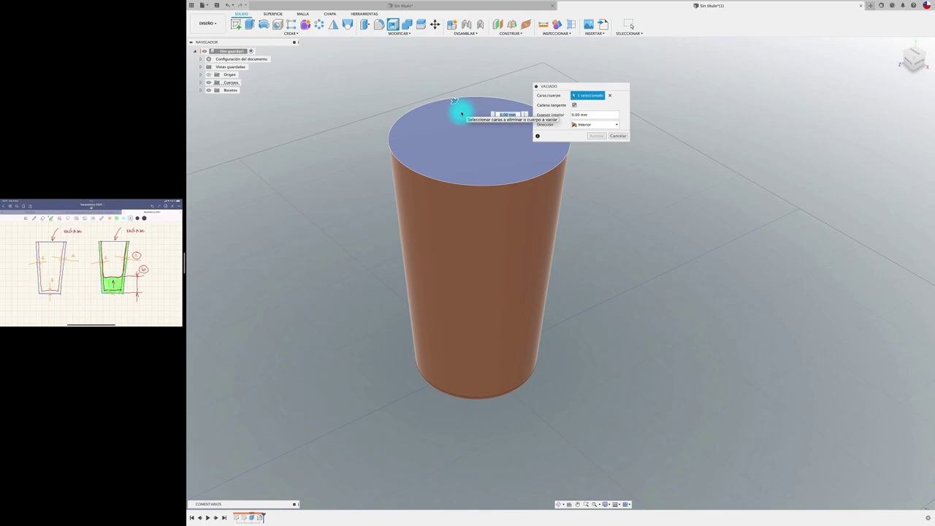
pyautogui.write('3')
pyautogui.click(596, 137)
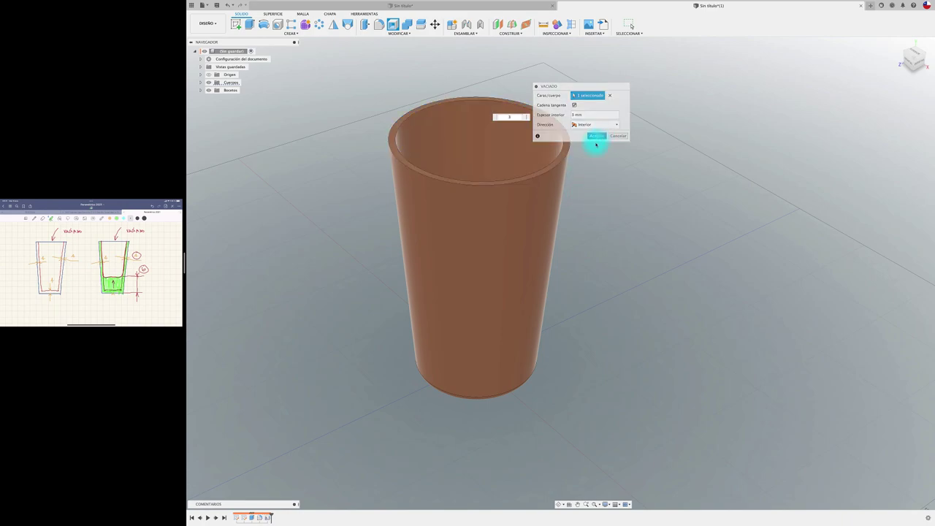
# Add a section analysis slicing the cup in half to show its walls and base.
pyautogui.click(571, 26)
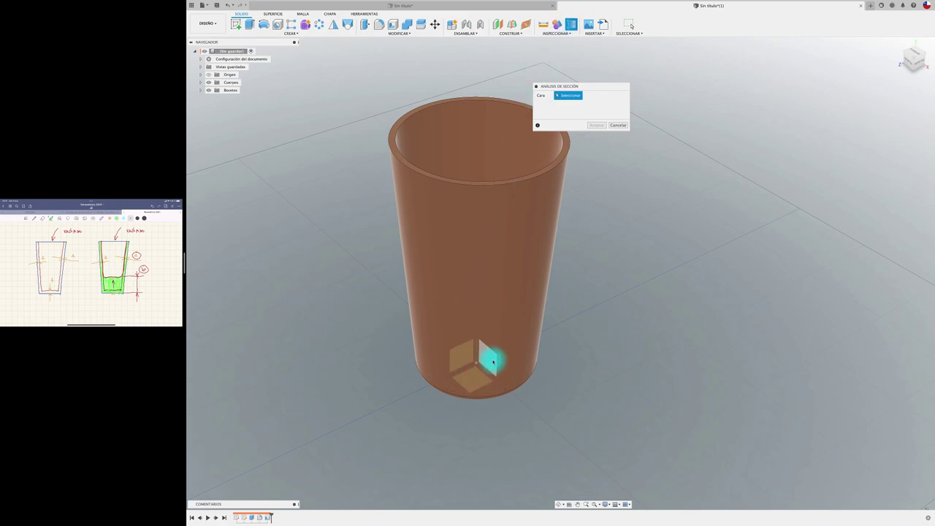
pyautogui.click(487, 359)
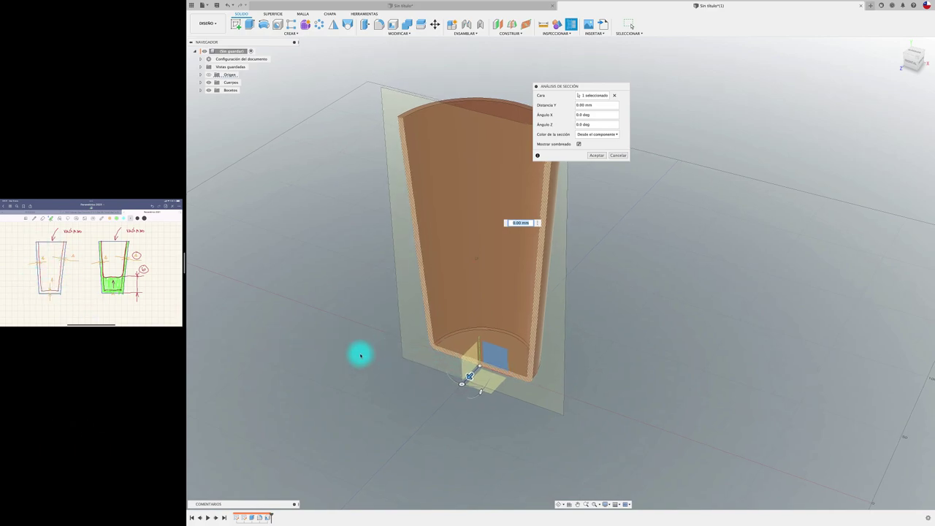
pyautogui.click(599, 155)
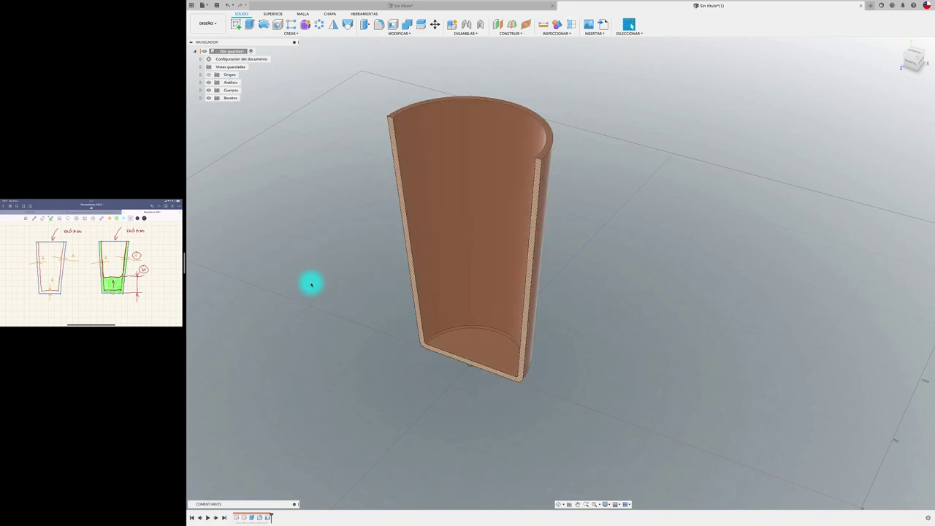
pyautogui.click(484, 348)
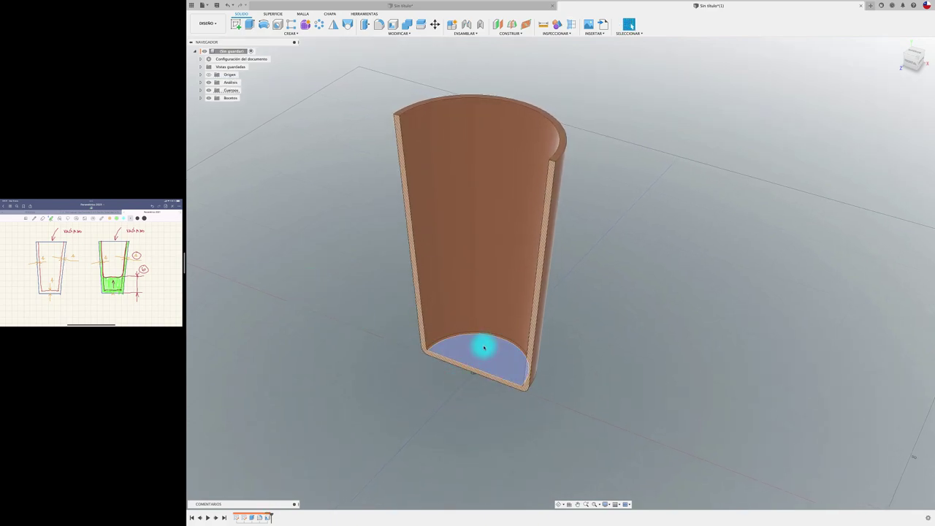
pyautogui.click(296, 186)
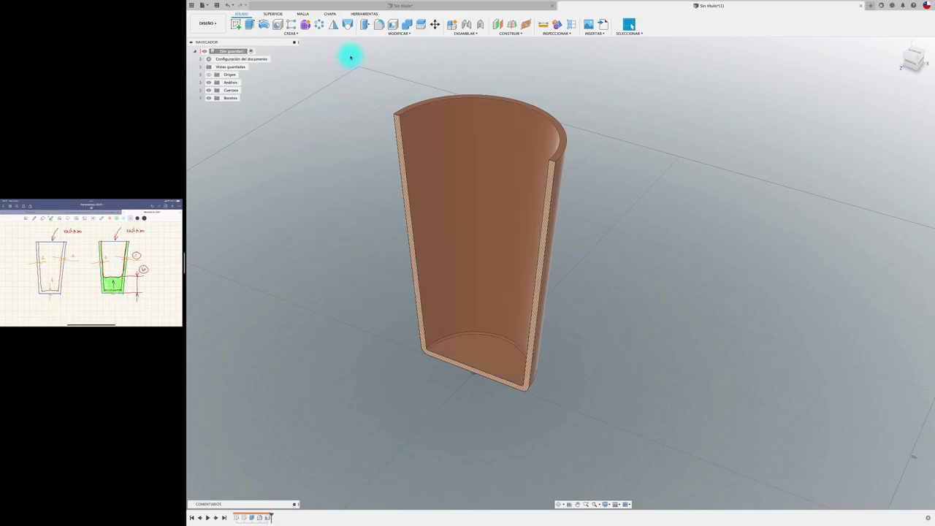
# Offset the cup's inner bottom face up 13.75 mm and hide the section analysis.
pyautogui.click(394, 33)
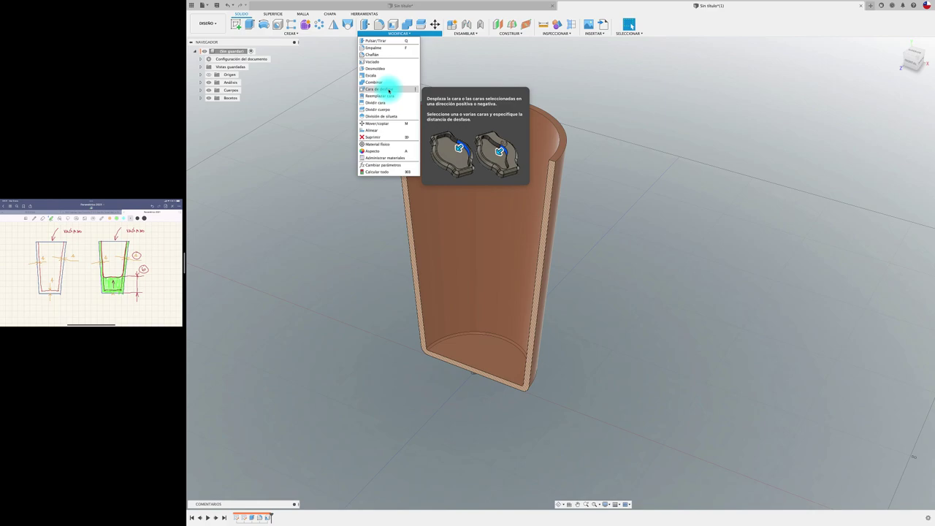
pyautogui.click(388, 90)
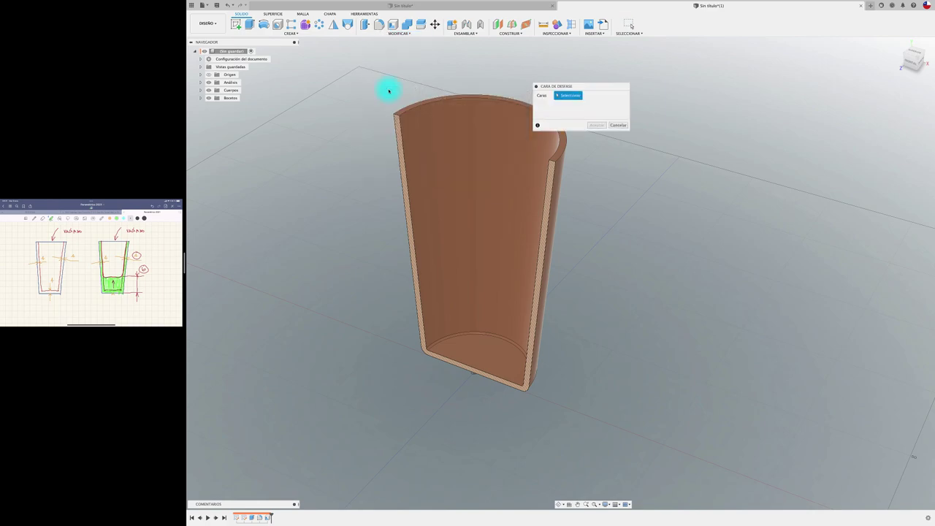
pyautogui.click(476, 350)
pyautogui.moveTo(476, 350); pyautogui.dragTo(476, 325)
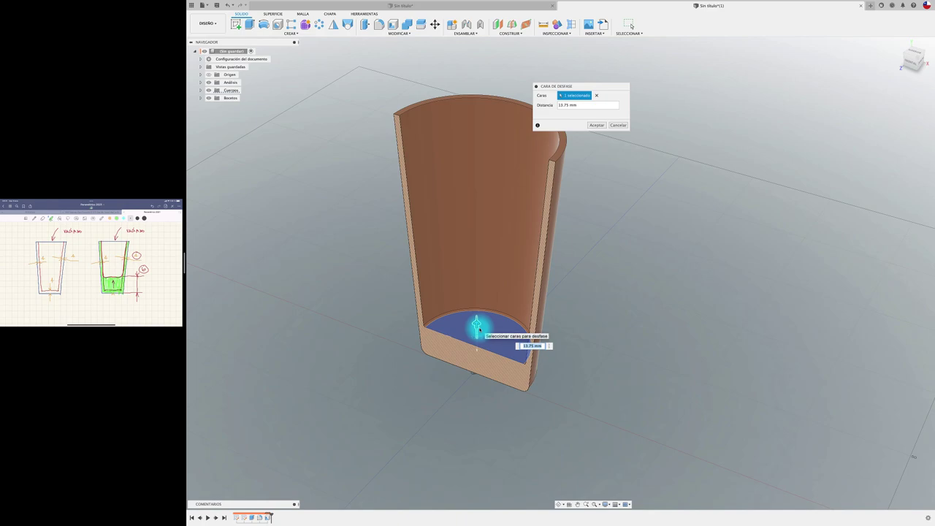
pyautogui.click(598, 126)
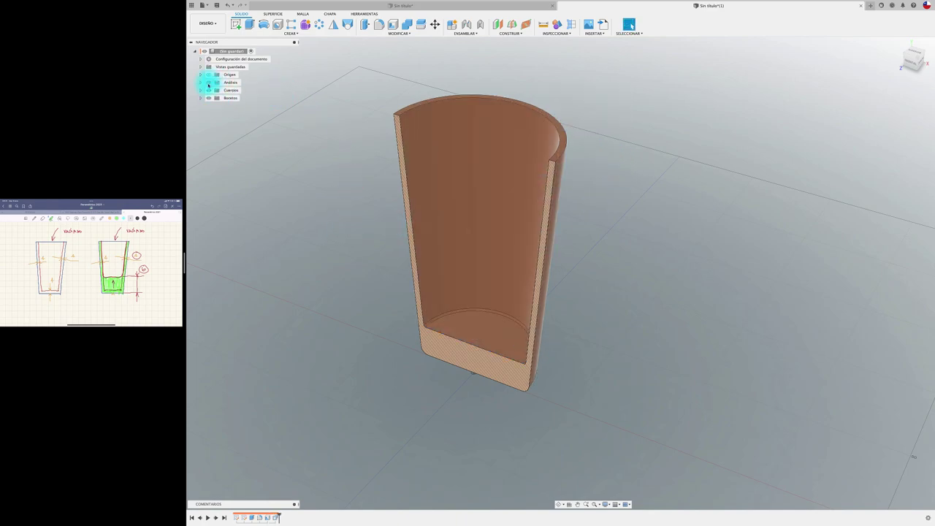
pyautogui.click(209, 82)
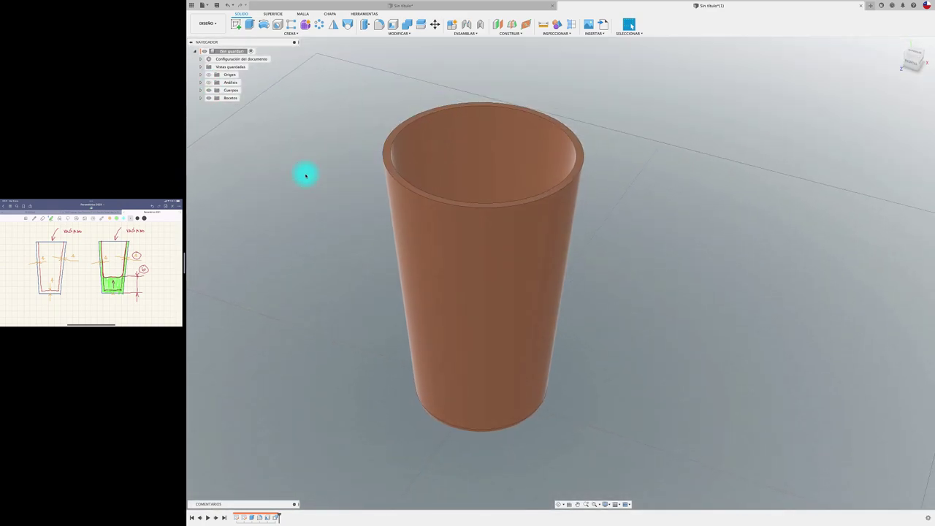
# Fillet the inner and outer rim edges of the cup at 1.5 mm.
pyautogui.click(379, 24)
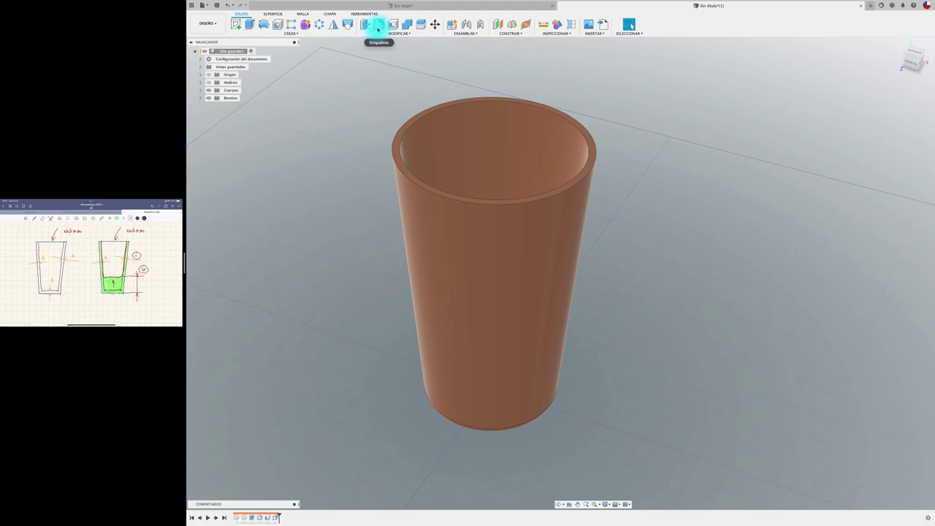
pyautogui.click(403, 128)
pyautogui.click(397, 129)
pyautogui.write('1.5')
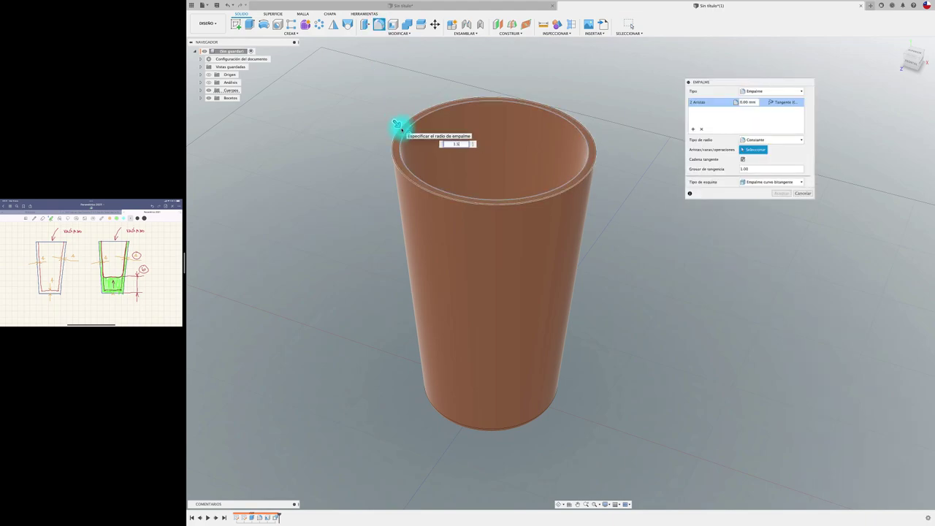
pyautogui.press('Return')
pyautogui.click(780, 193)
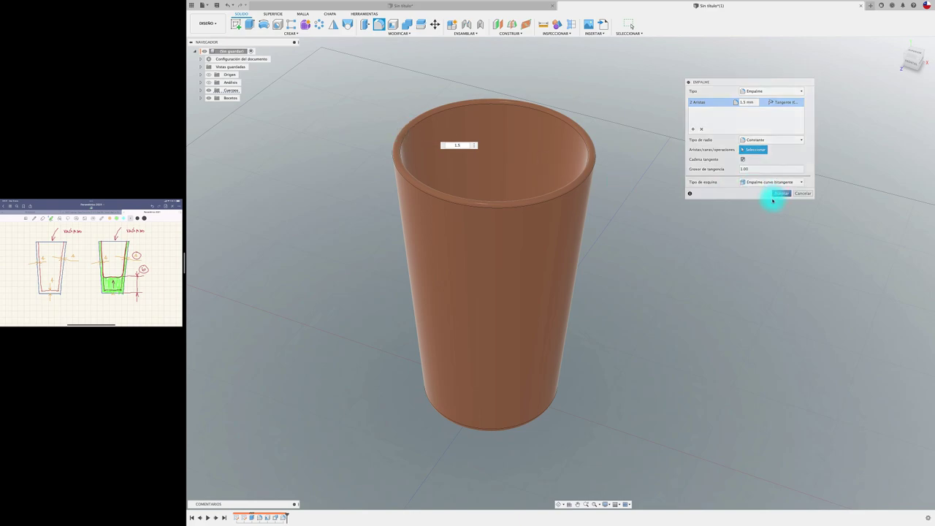
pyautogui.hscroll(-2, 319, 172)
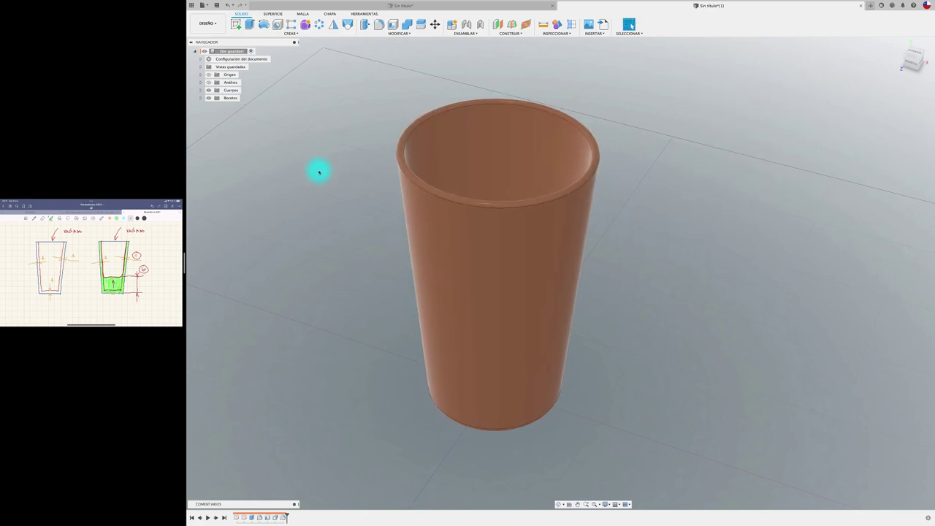
pyautogui.hscroll(-3, 319, 172)
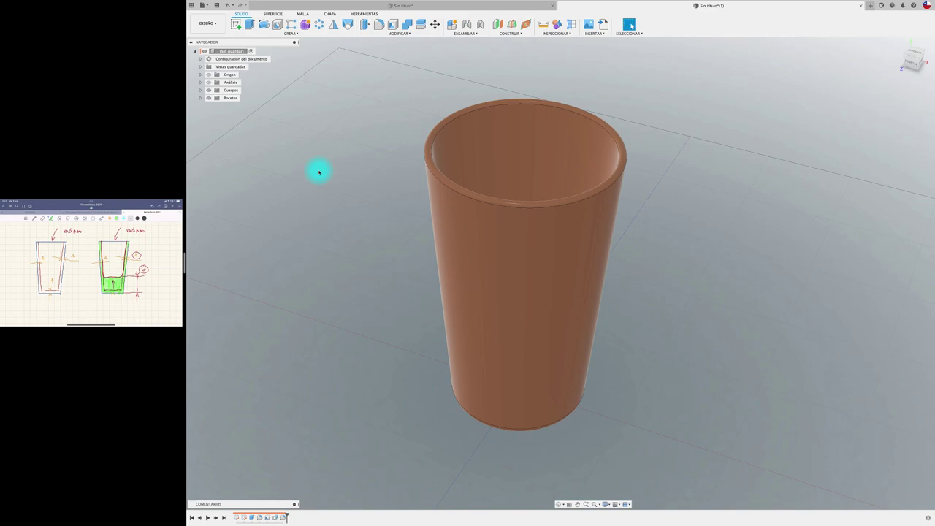
# Create a new-body cylinder 161.43 mm across and 108.84 mm tall on the cup's base.
pyautogui.click(290, 32)
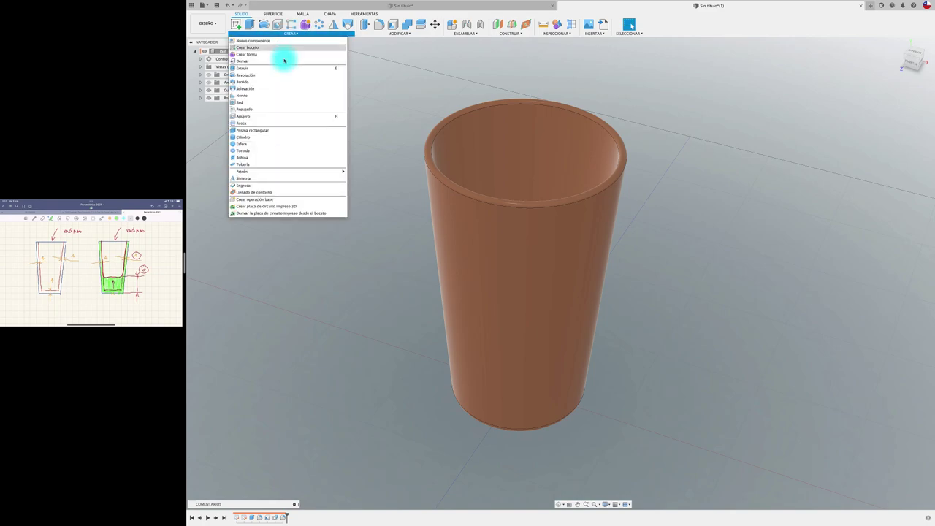
pyautogui.click(262, 138)
pyautogui.keyDown('shift'); pyautogui.moveTo(293, 190); pyautogui.dragTo(418, 322, button='middle'); pyautogui.keyUp('shift')
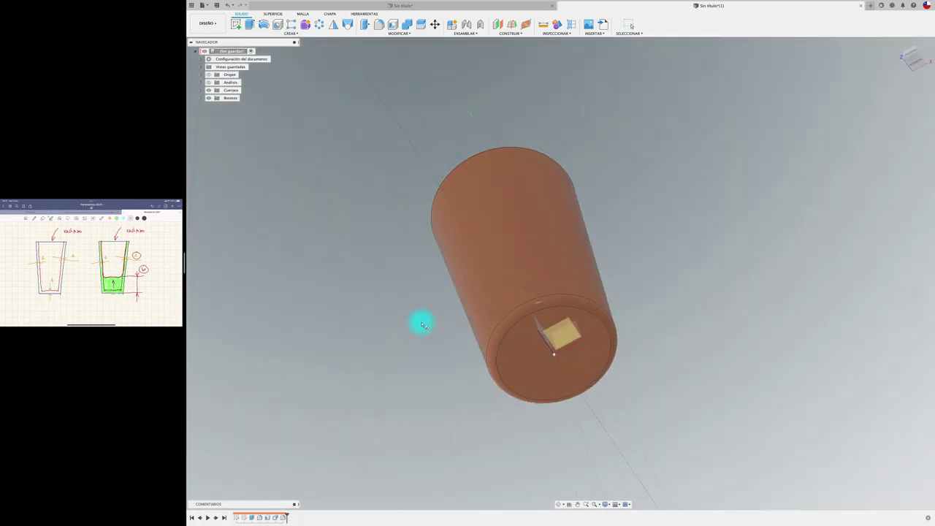
pyautogui.click(555, 358)
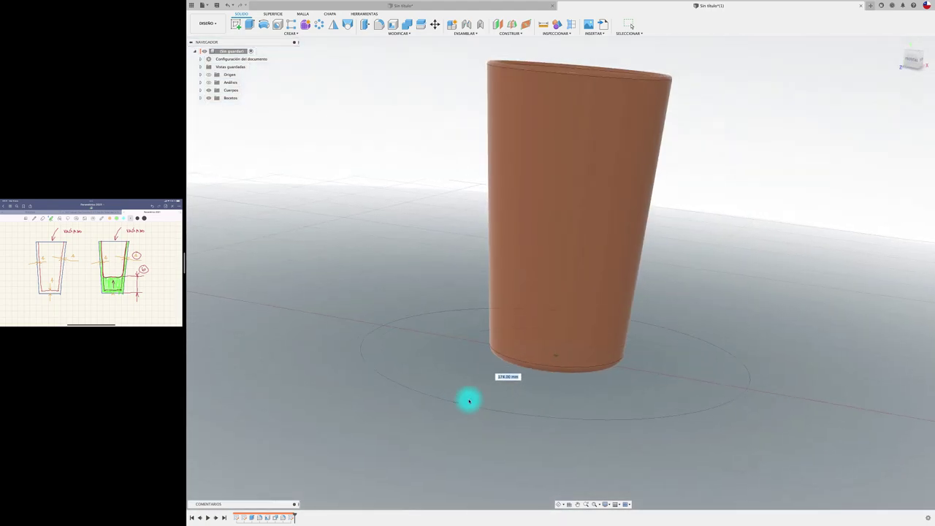
pyautogui.click(467, 398)
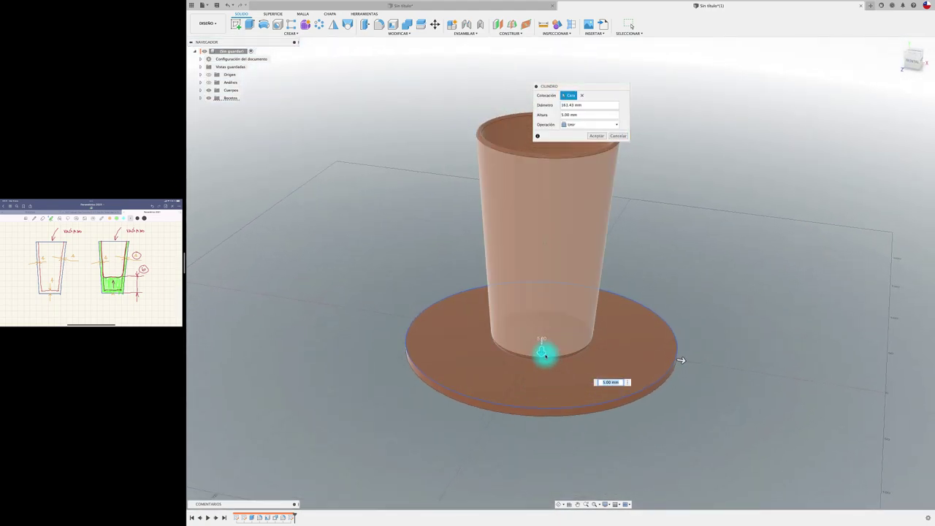
pyautogui.moveTo(546, 349); pyautogui.dragTo(531, 193)
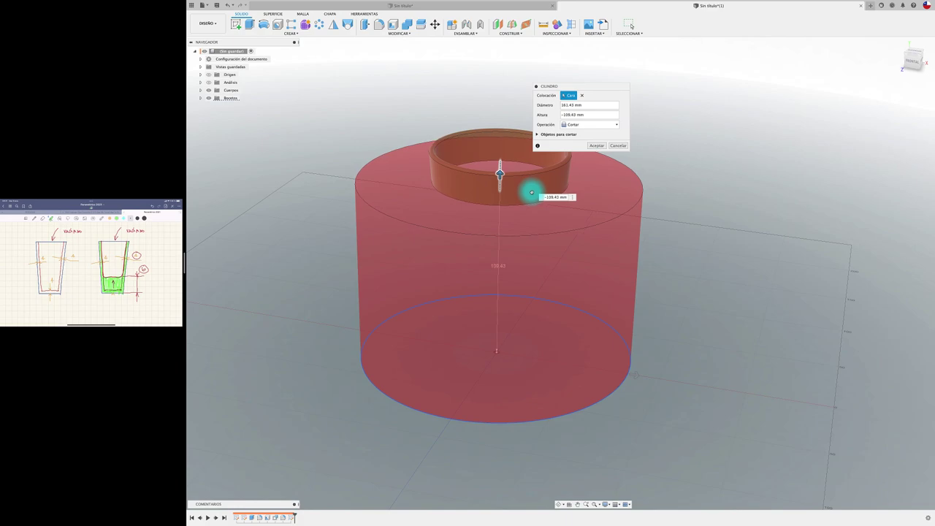
pyautogui.moveTo(532, 192); pyautogui.dragTo(529, 192)
pyautogui.click(697, 278)
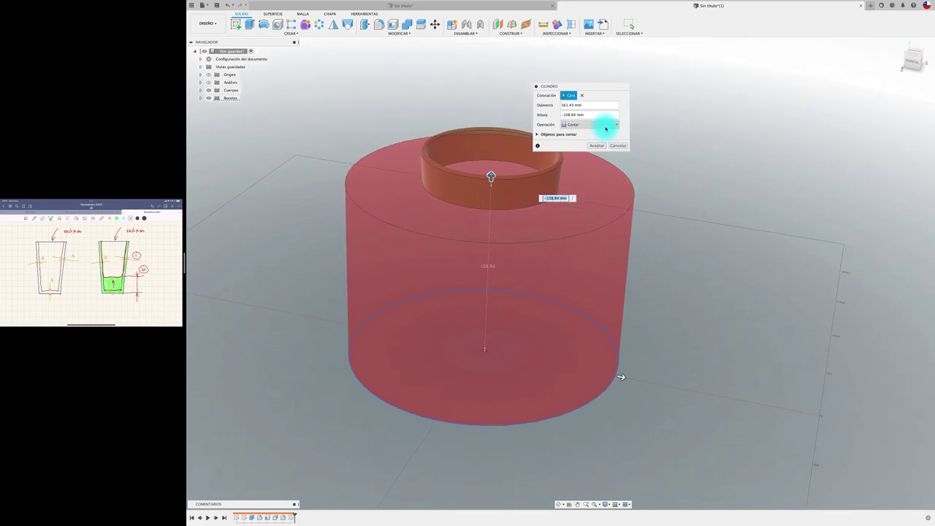
pyautogui.click(605, 126)
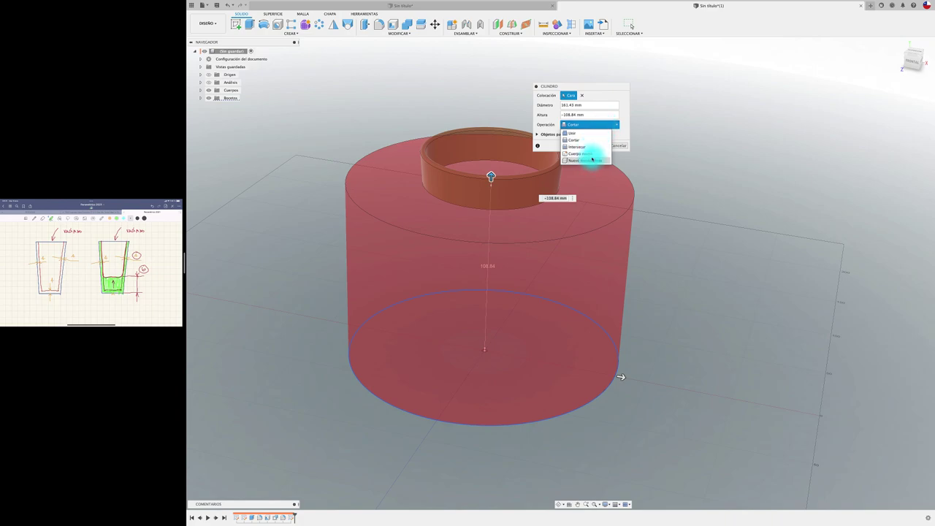
pyautogui.click(588, 153)
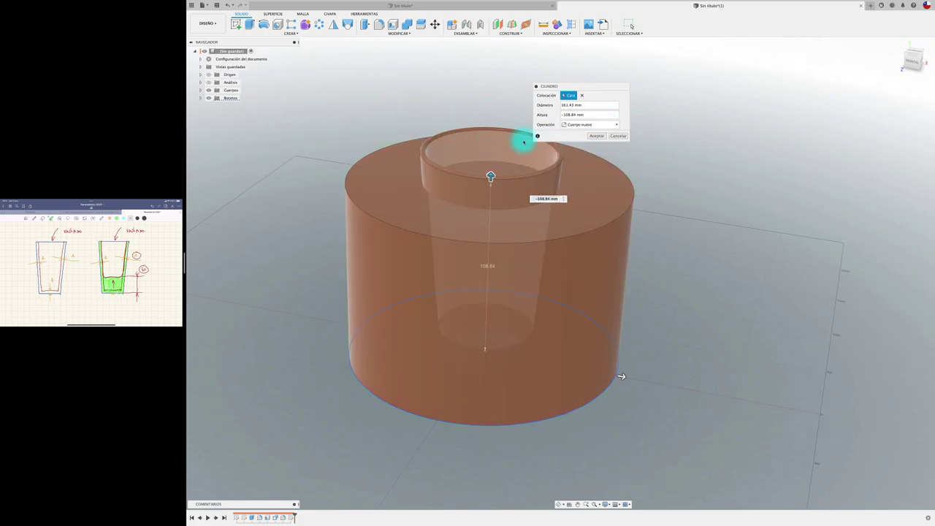
pyautogui.click(596, 136)
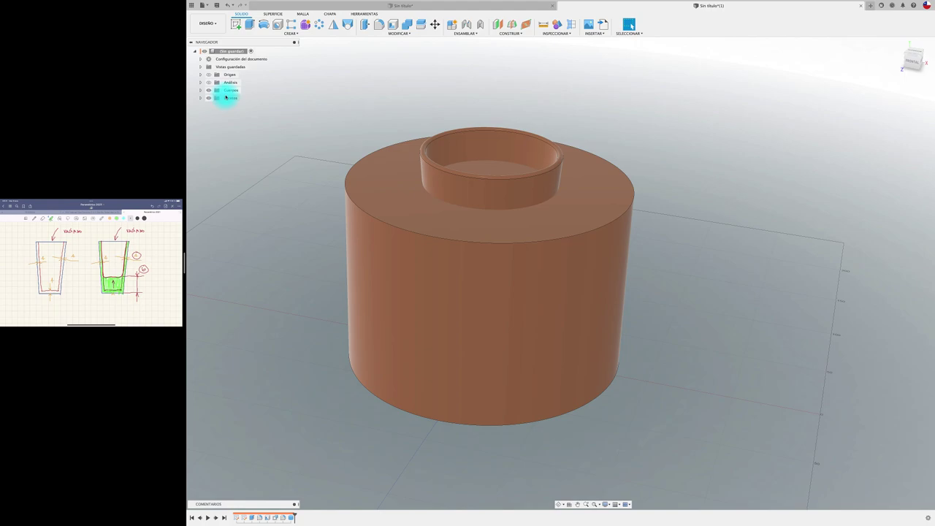
# Expand the Bodies folder and select Cuerpo1 (cup) and Cuerpo2 (cylinder) to tell them apart.
pyautogui.click(200, 90)
pyautogui.click(240, 98)
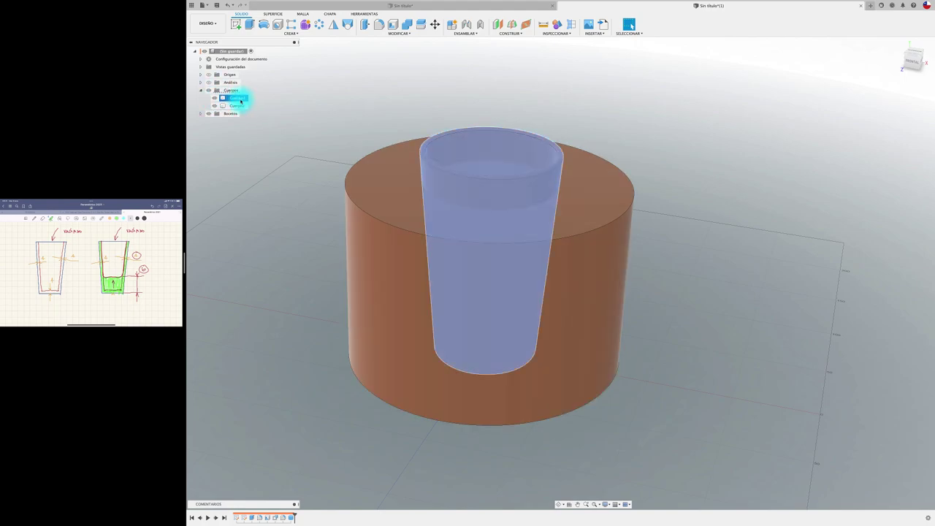
pyautogui.click(238, 106)
pyautogui.click(293, 113)
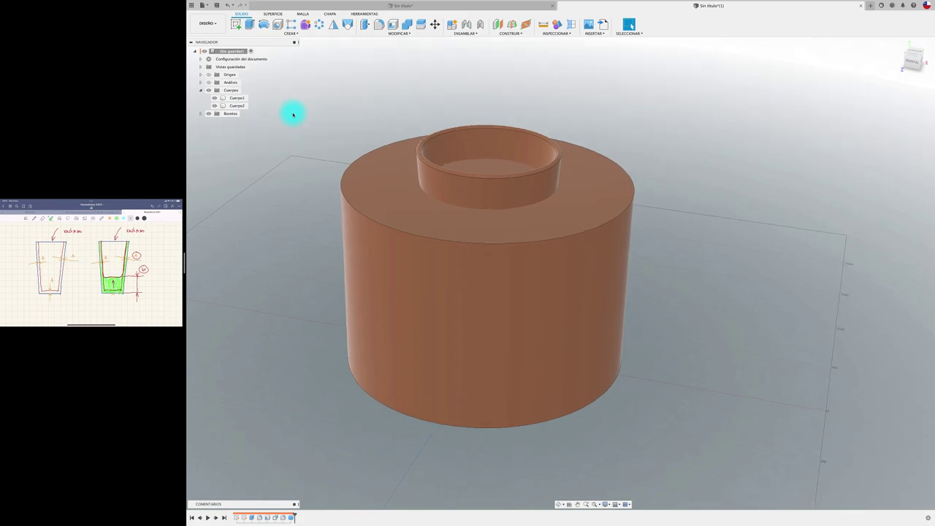
pyautogui.click(464, 158)
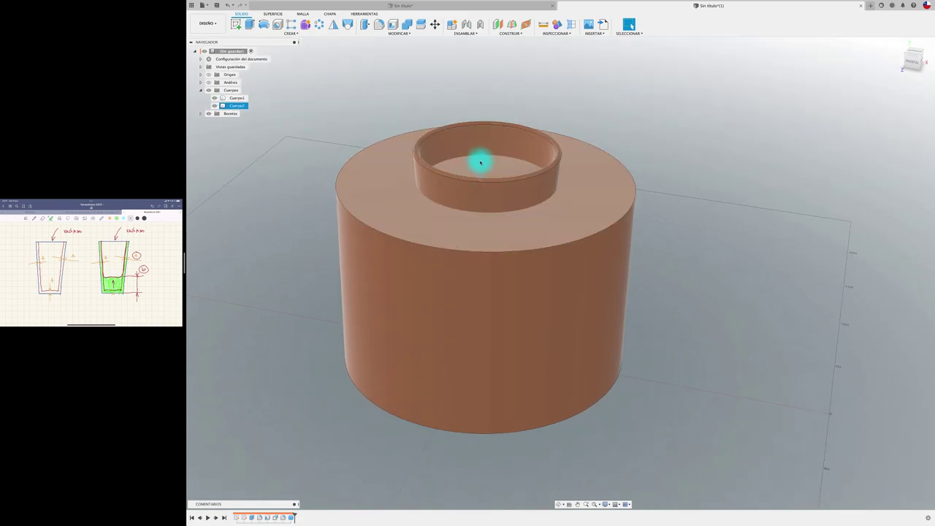
pyautogui.click(358, 115)
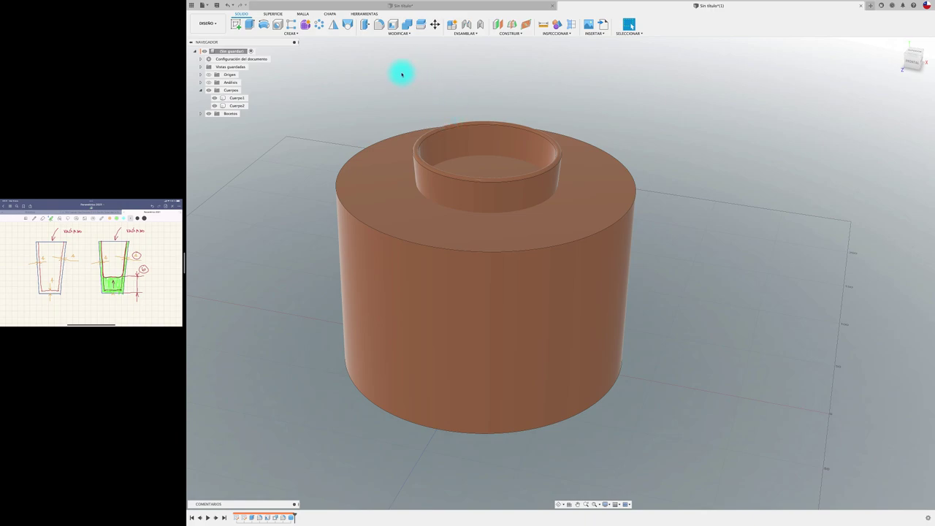
# Combine with Cortar to cut the cup out of the cylinder, keeping the cup body.
pyautogui.click(409, 24)
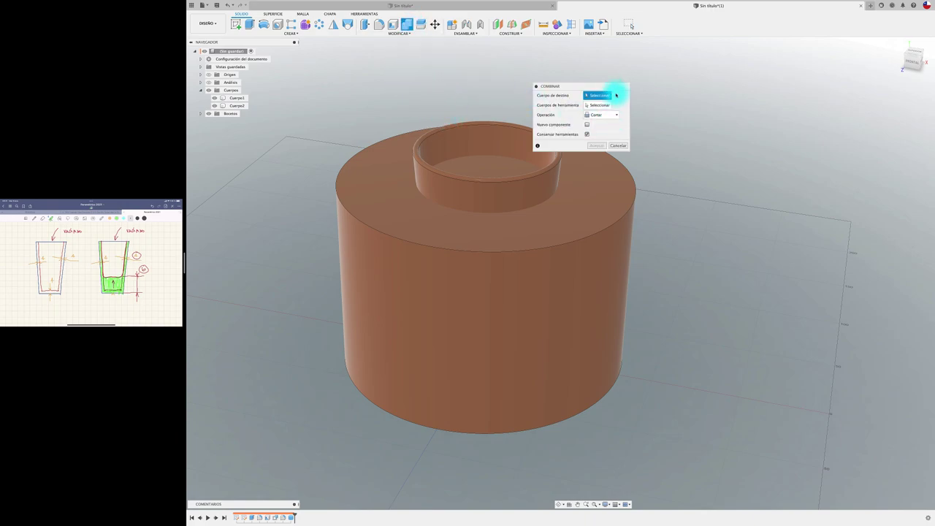
pyautogui.moveTo(595, 86); pyautogui.dragTo(720, 71)
pyautogui.click(610, 179)
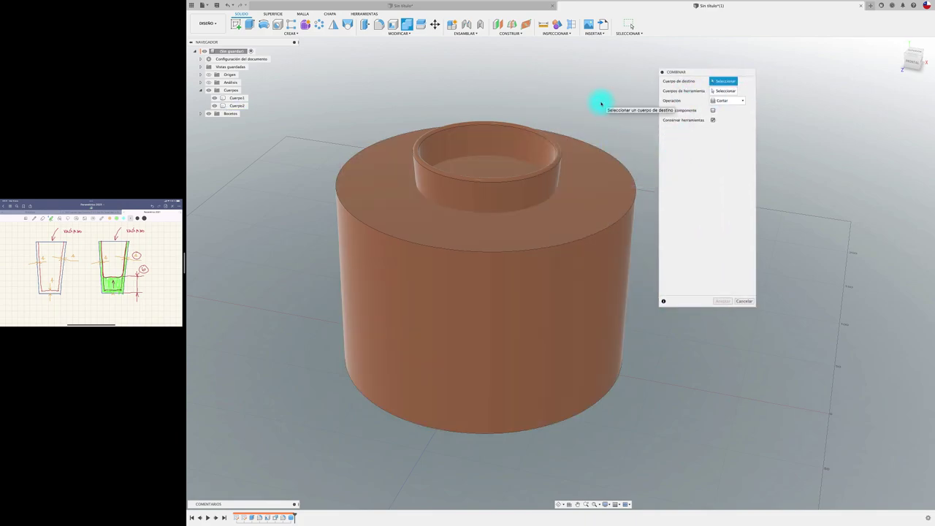
pyautogui.click(614, 186)
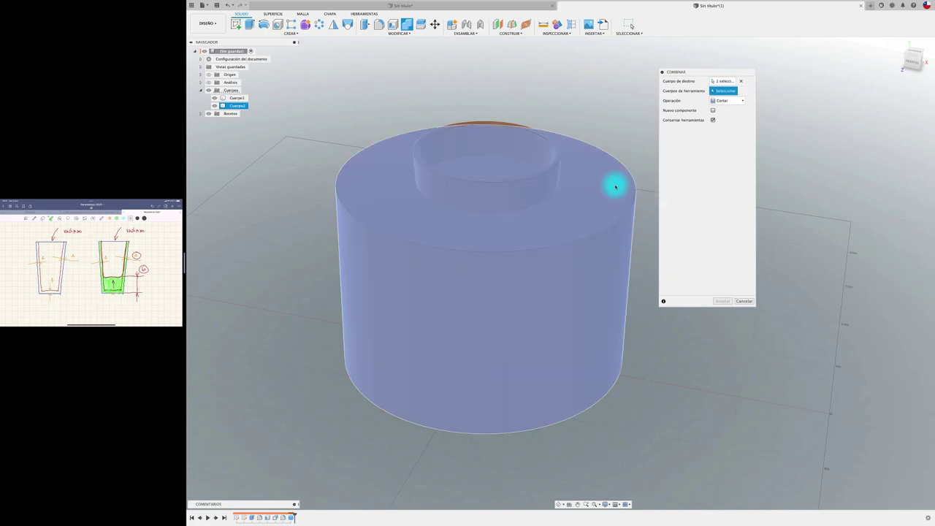
pyautogui.click(504, 123)
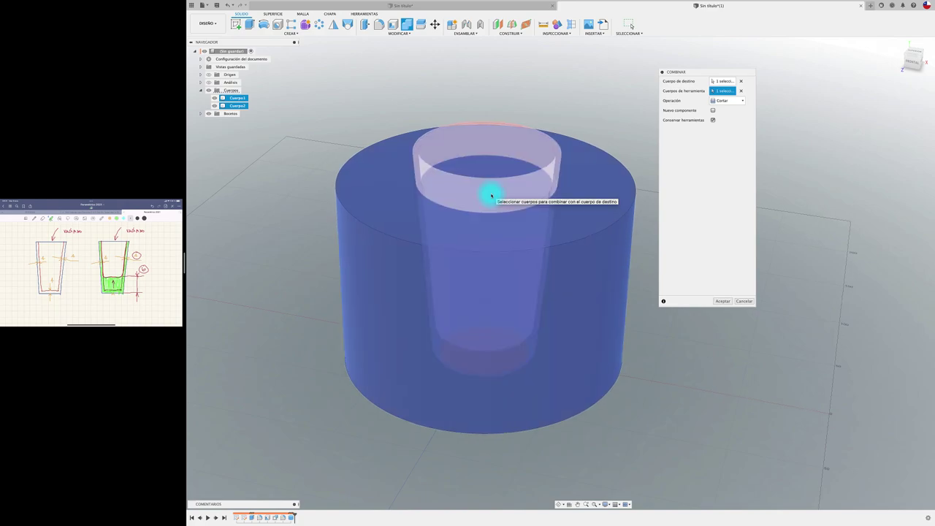
pyautogui.keyDown('shift'); pyautogui.scroll(5, 491, 195); pyautogui.keyUp('shift')
pyautogui.keyDown('shift'); pyautogui.scroll(-5, 489, 192); pyautogui.keyUp('shift')
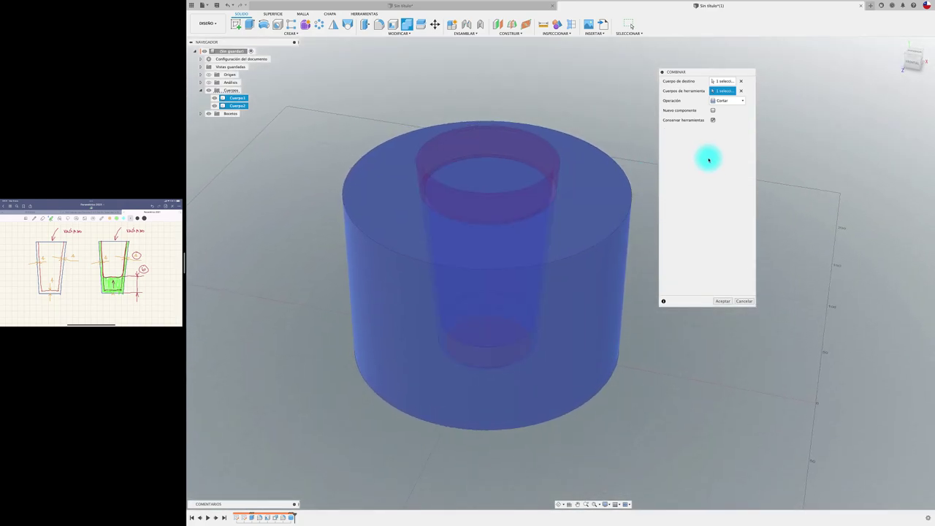
pyautogui.click(723, 301)
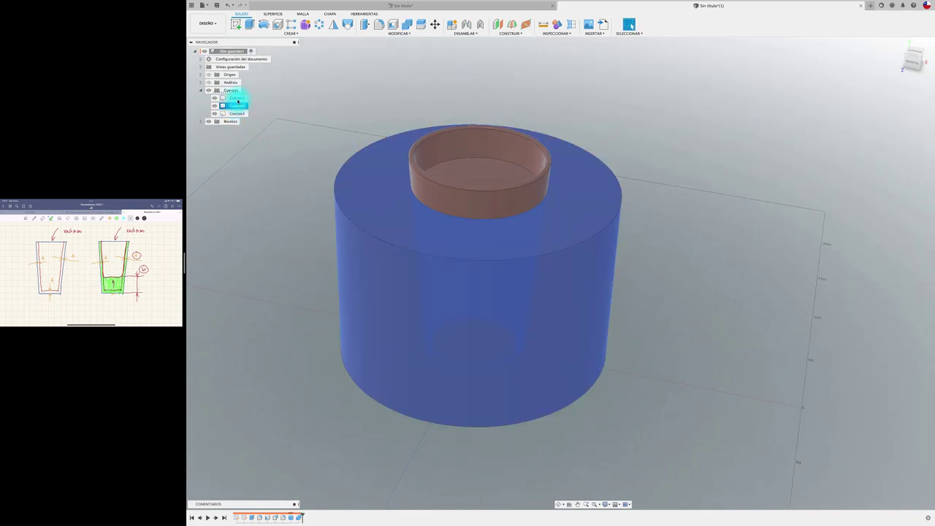
# Turn bodies Cuerpo1–Cuerpo3 into separate components Componente1:1 to Componente3:1.
pyautogui.click(238, 98)
pyautogui.click(237, 114)
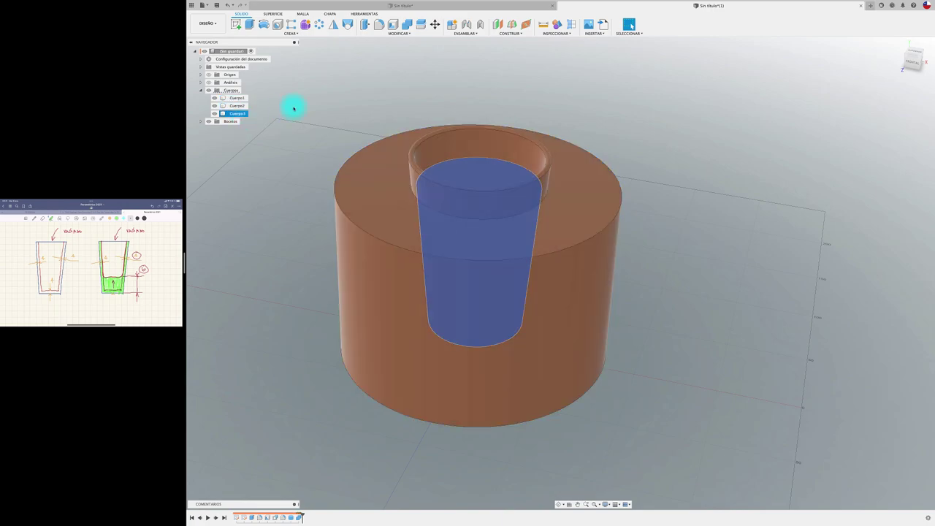
pyautogui.click(300, 98)
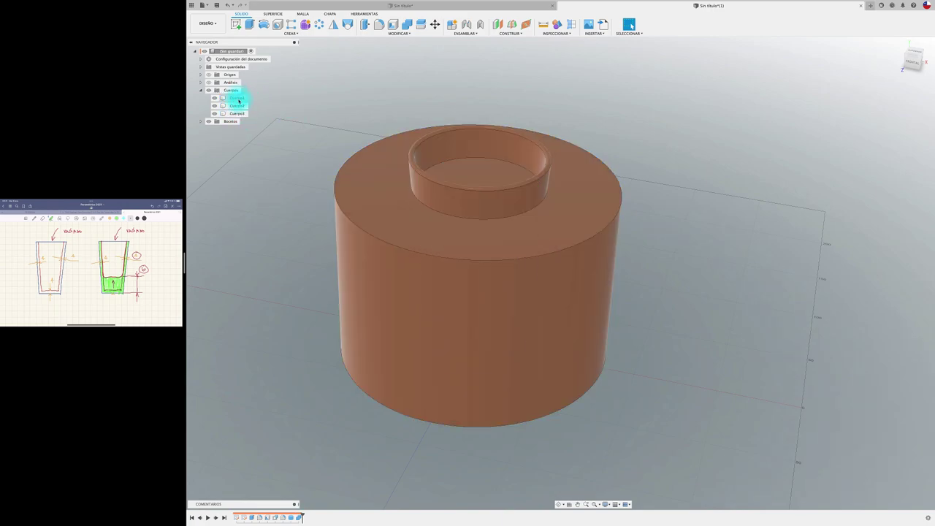
pyautogui.click(237, 98)
pyautogui.keyDown('shift'); pyautogui.click(241, 113); pyautogui.keyUp('shift')
pyautogui.rightClick(241, 114)
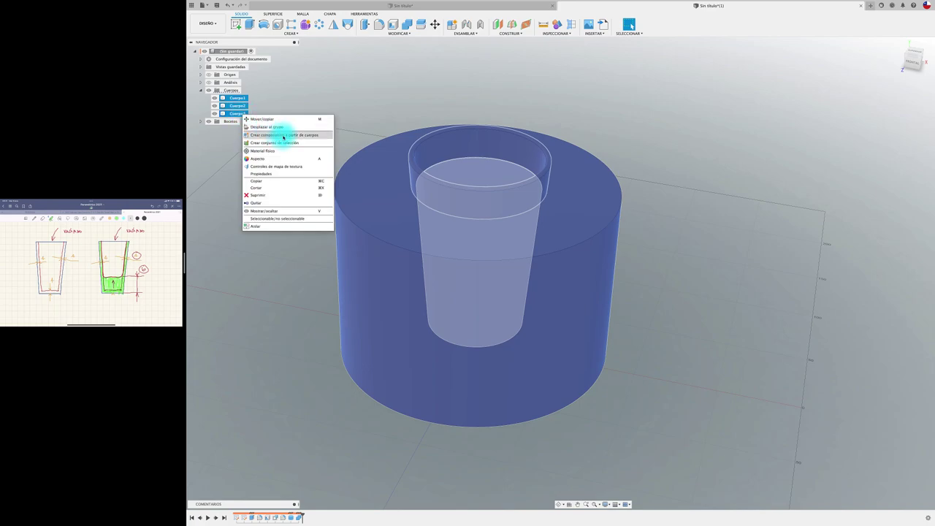
pyautogui.click(283, 135)
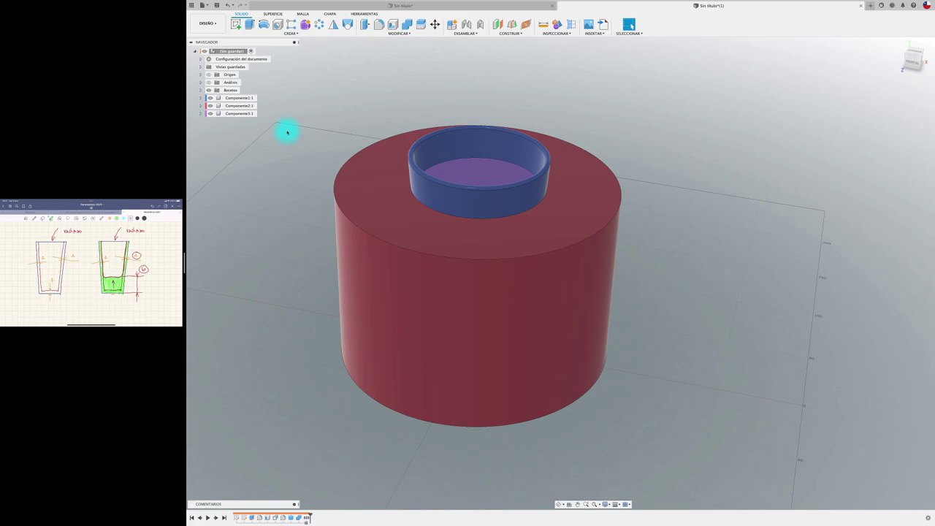
# Rename Componente3:1 to LIQUIDO and Componente1:1 to VASO.
pyautogui.click(241, 115)
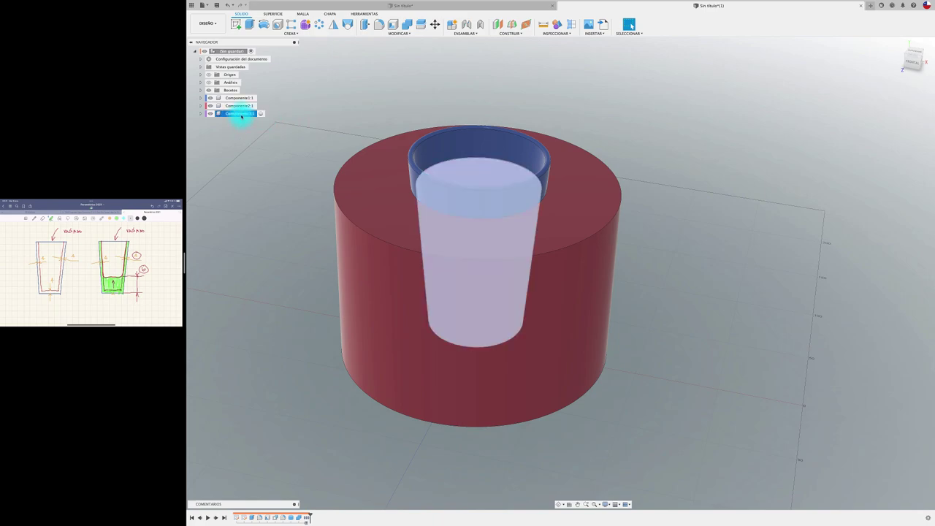
pyautogui.doubleClick(242, 114)
pyautogui.write('LIQUIDO')
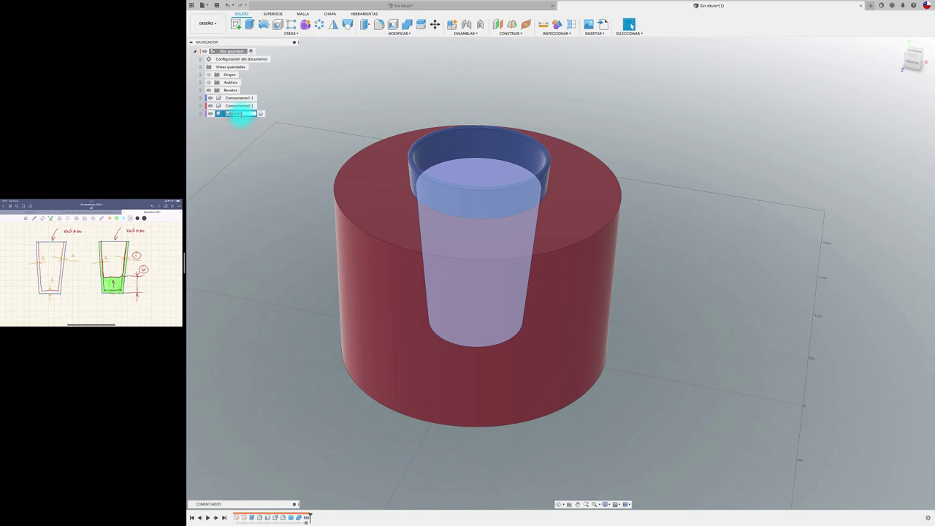
pyautogui.click(271, 136)
pyautogui.click(246, 106)
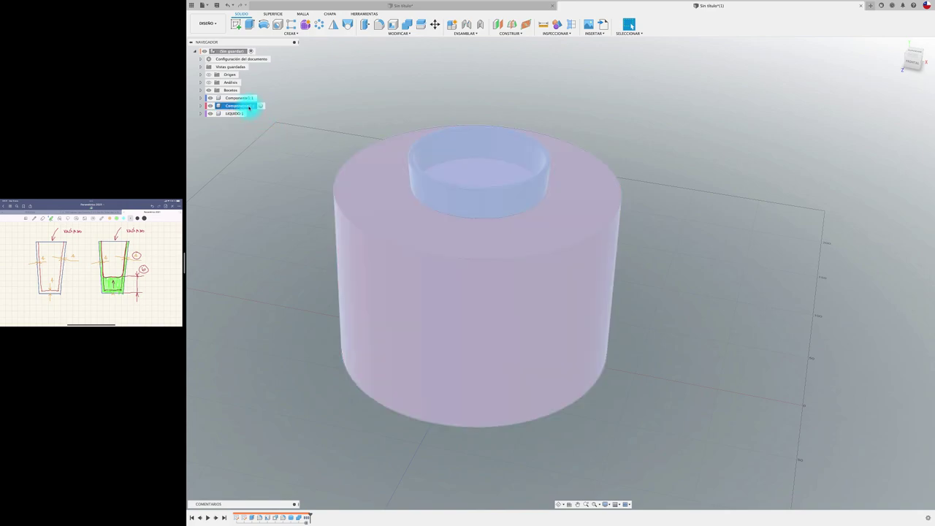
pyautogui.click(243, 98)
pyautogui.write('VASO')
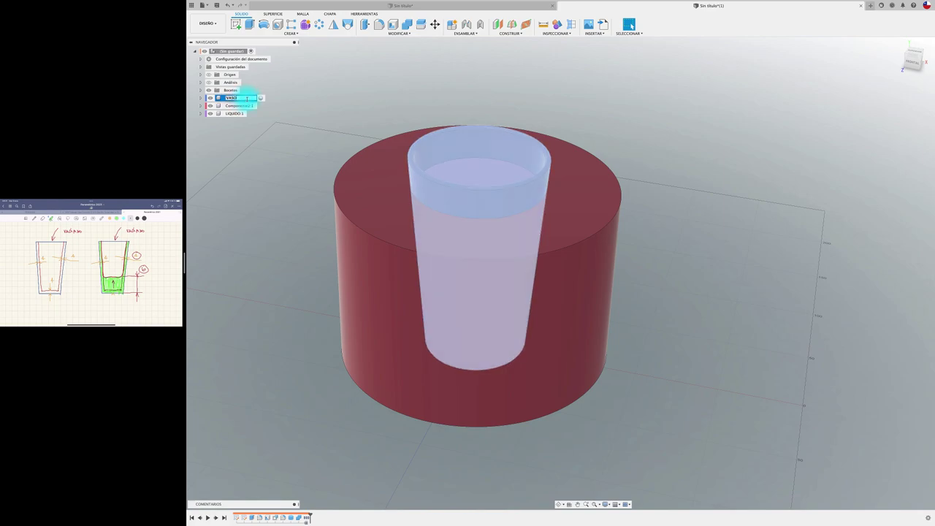
pyautogui.press('Return')
# Hide the outer cylinder component, Componente2:1.
pyautogui.click(244, 107)
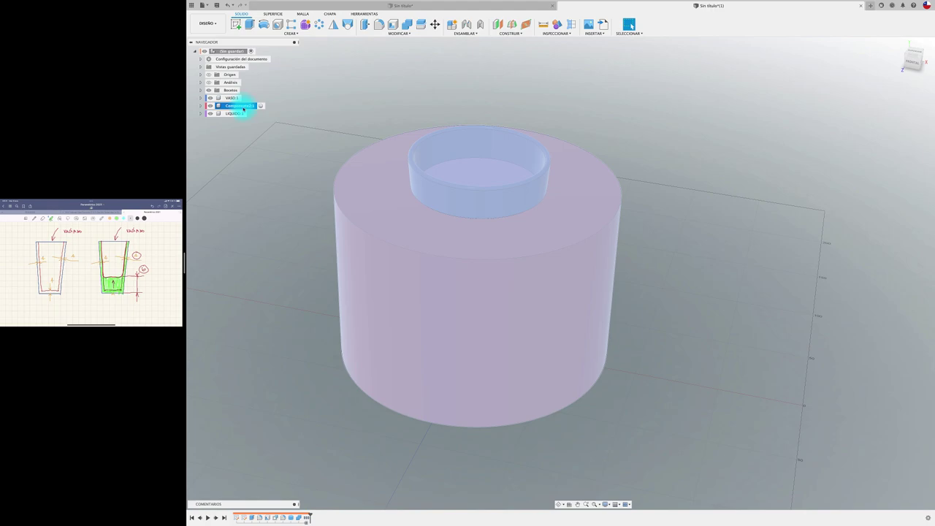
pyautogui.click(210, 106)
pyautogui.click(268, 199)
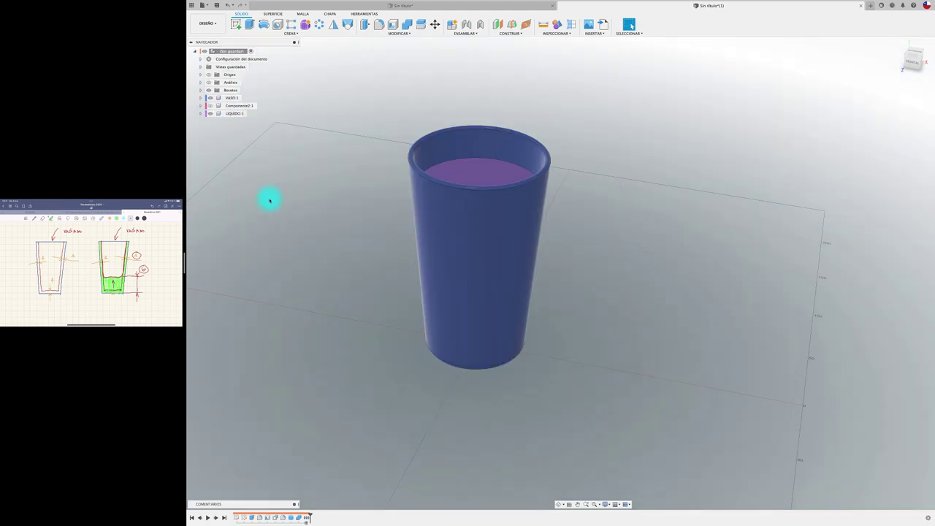
# Zoom the model and widen the design window, shrinking the sketch mirror beside it.
pyautogui.scroll(1, 269, 200)
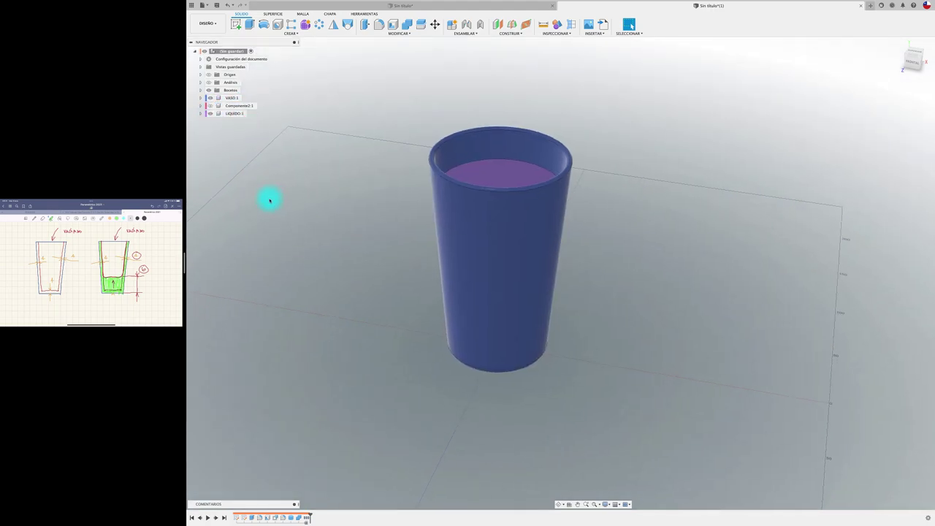
pyautogui.scroll(1, 269, 200)
pyautogui.scroll(-1, 269, 199)
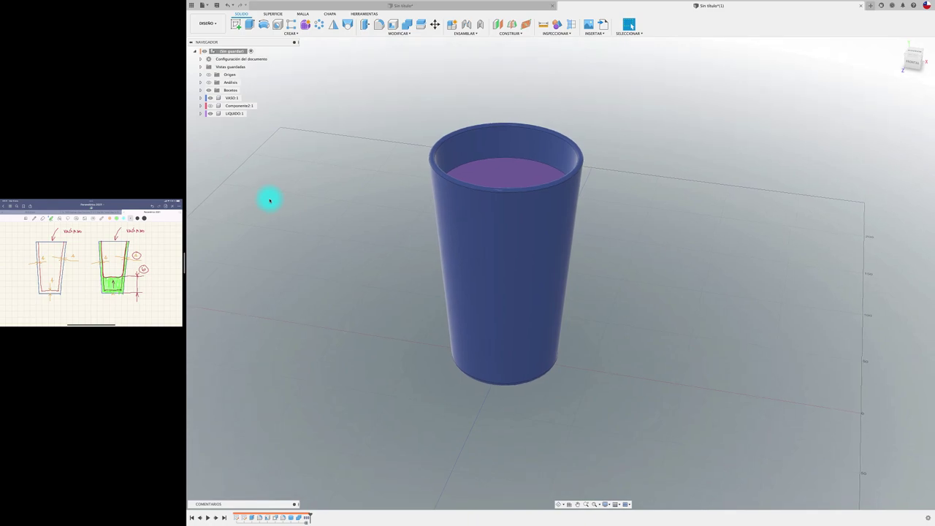
pyautogui.moveTo(186, 261); pyautogui.dragTo(80, 252)
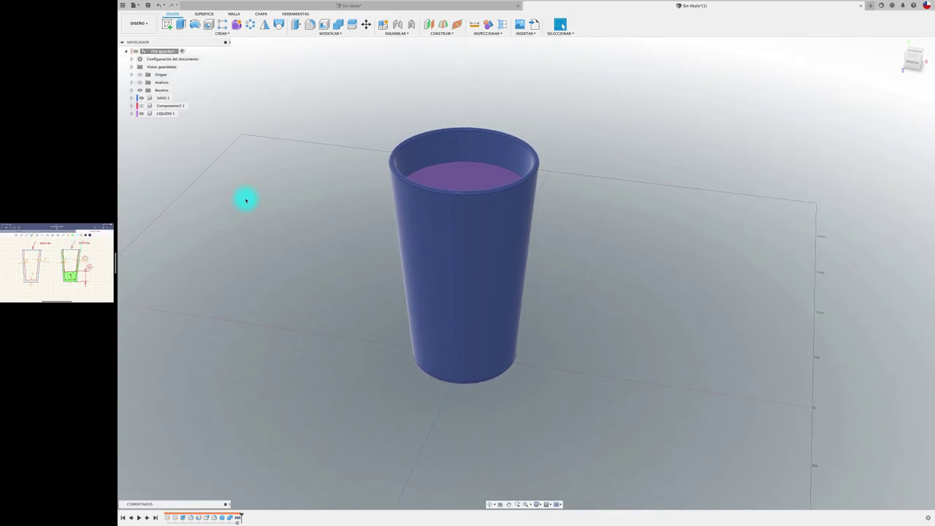
# In RENDERIZADO, set the scene background to Entorno using the Photobooth environment.
pyautogui.click(138, 23)
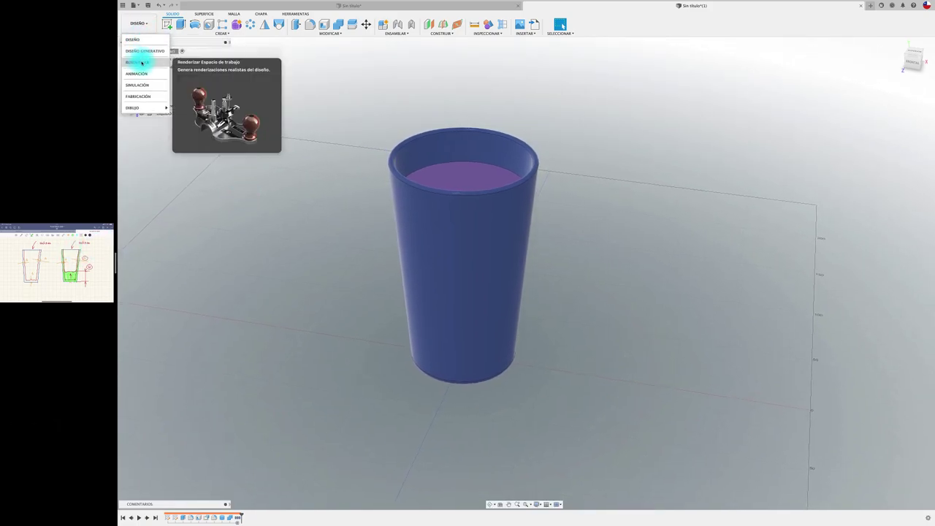
pyautogui.click(142, 63)
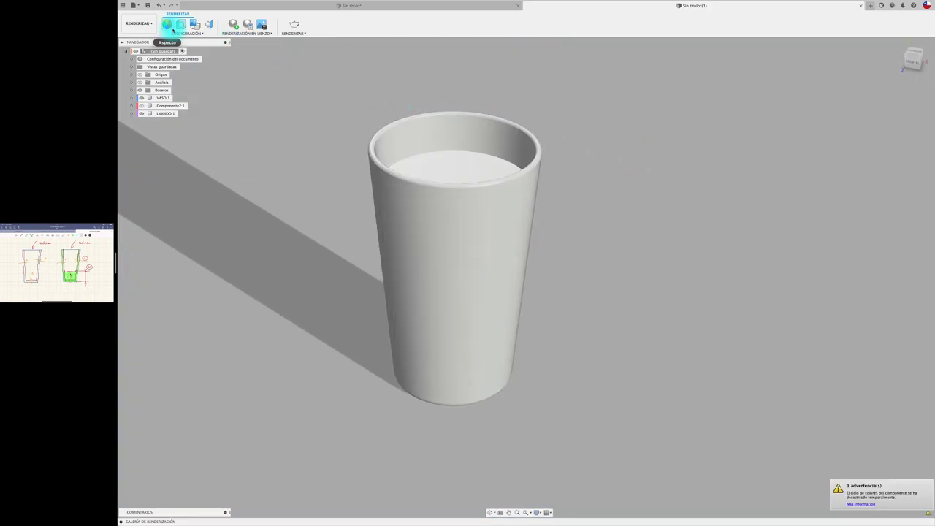
pyautogui.click(181, 24)
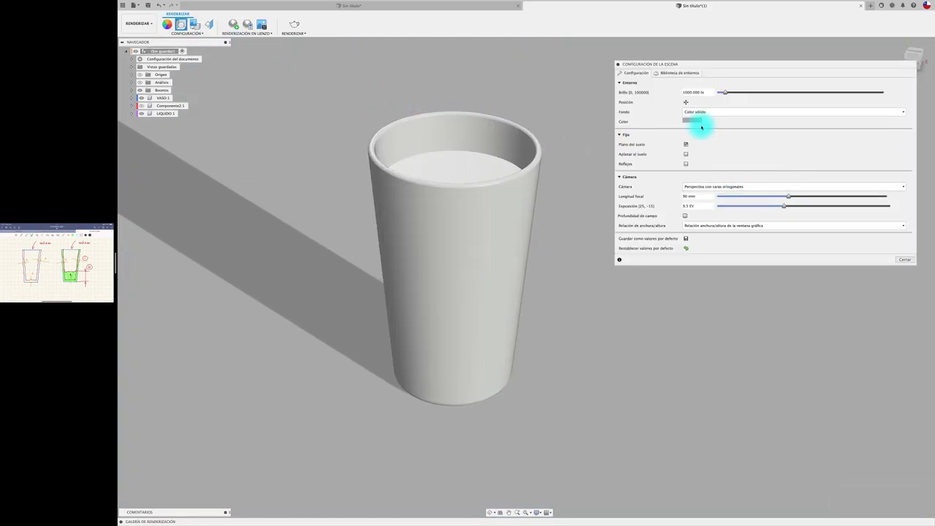
pyautogui.click(702, 112)
pyautogui.click(701, 120)
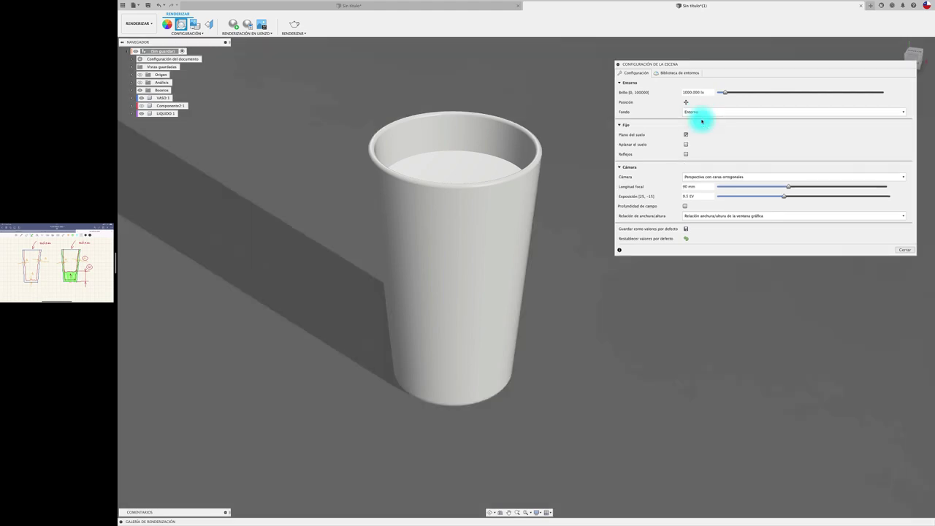
pyautogui.click(678, 73)
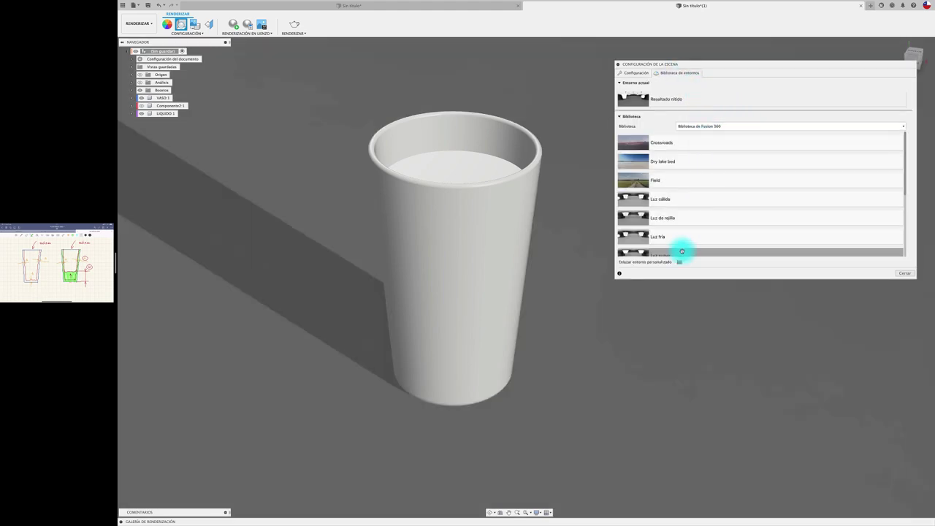
pyautogui.scroll(-3, 679, 236)
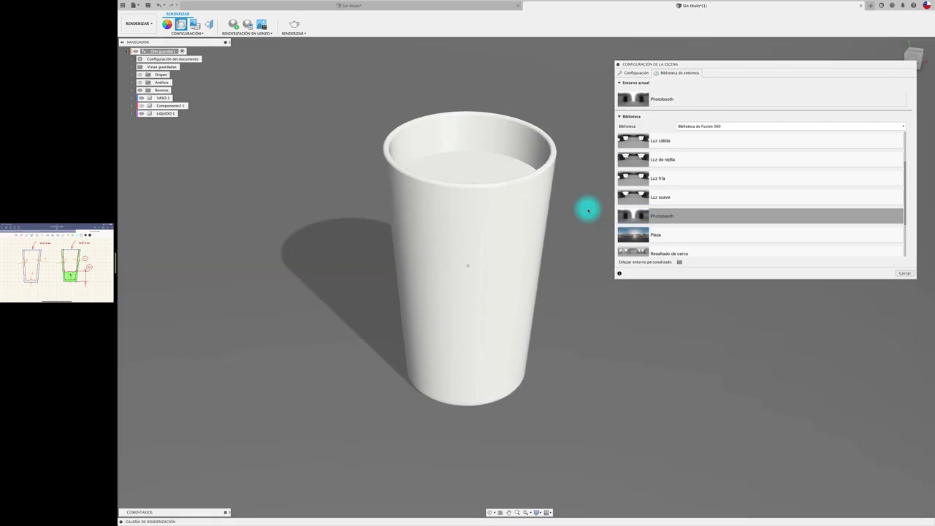
pyautogui.click(636, 73)
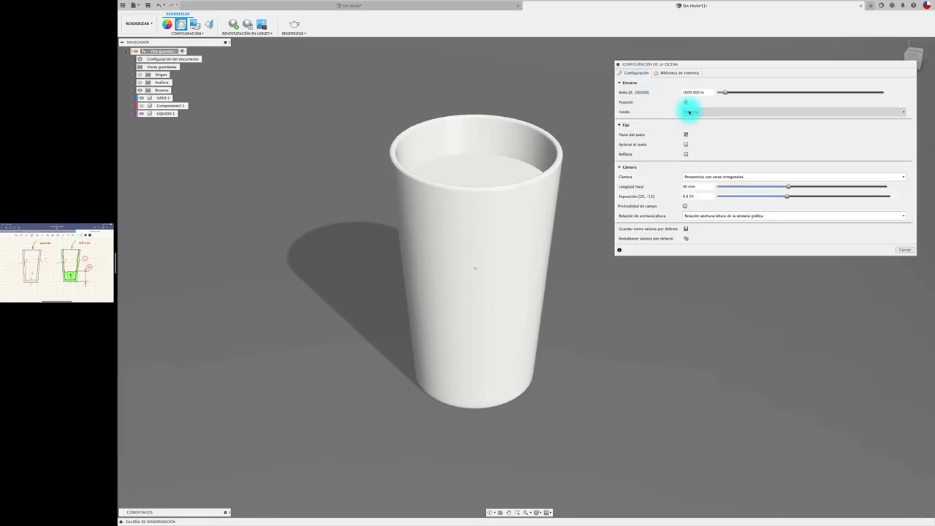
# Rotate the environment position for a longer shadow and set a 1:1 aspect ratio.
pyautogui.click(686, 102)
pyautogui.moveTo(580, 401)
pyautogui.mouseDown()
pyautogui.moveTo(616, 403)
pyautogui.moveTo(594, 401)
pyautogui.mouseUp()
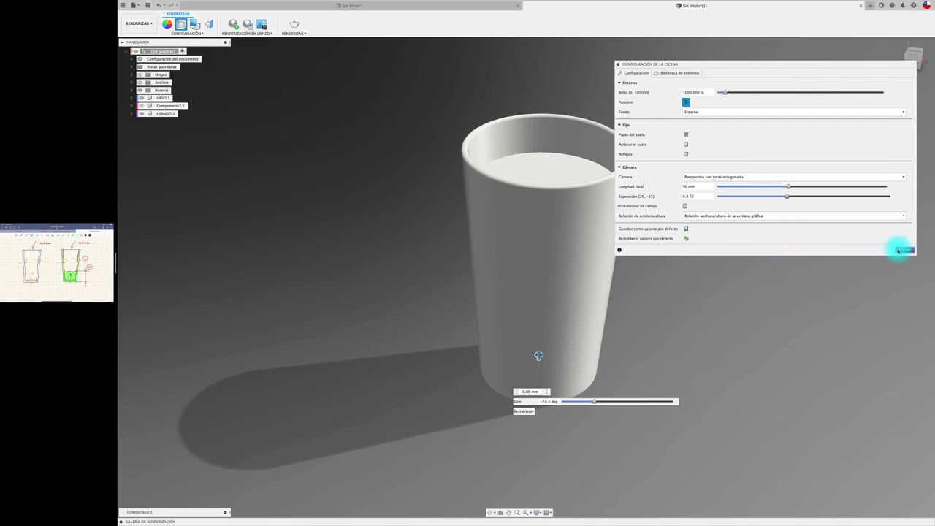
pyautogui.click(888, 216)
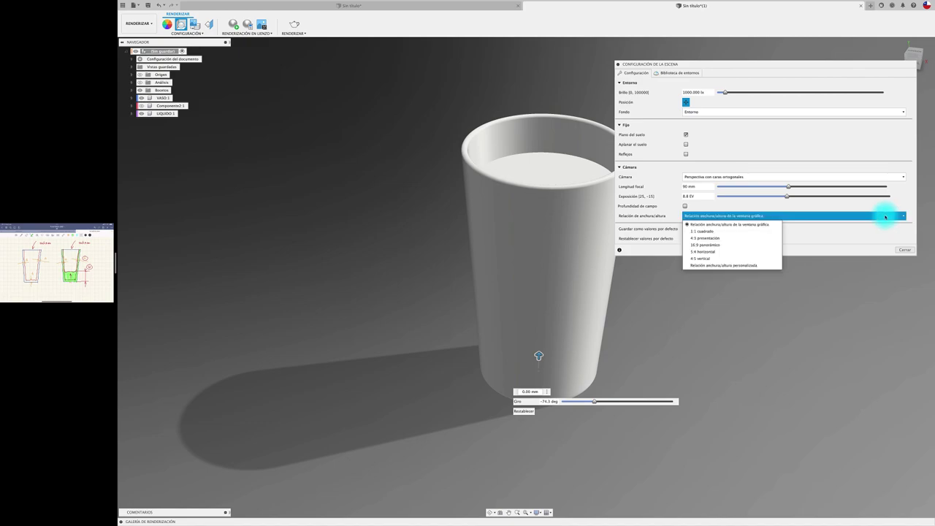
pyautogui.click(755, 231)
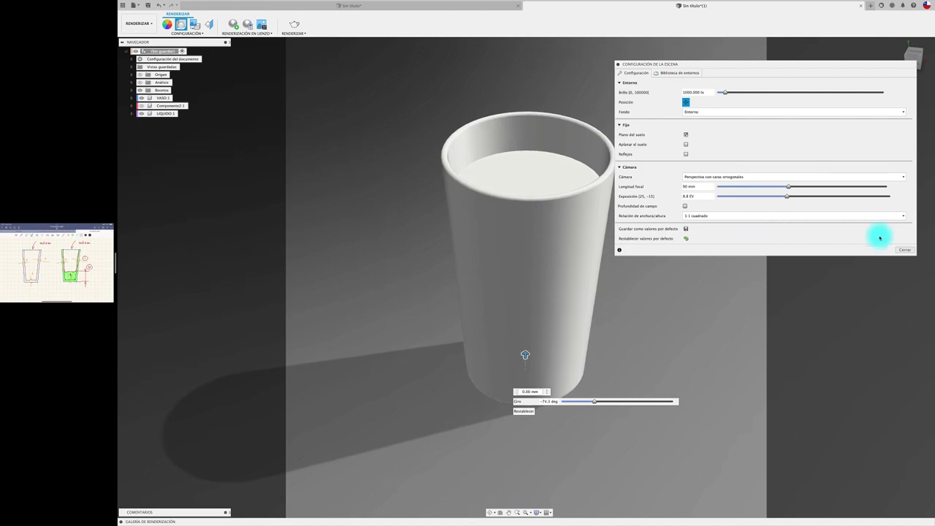
pyautogui.click(903, 250)
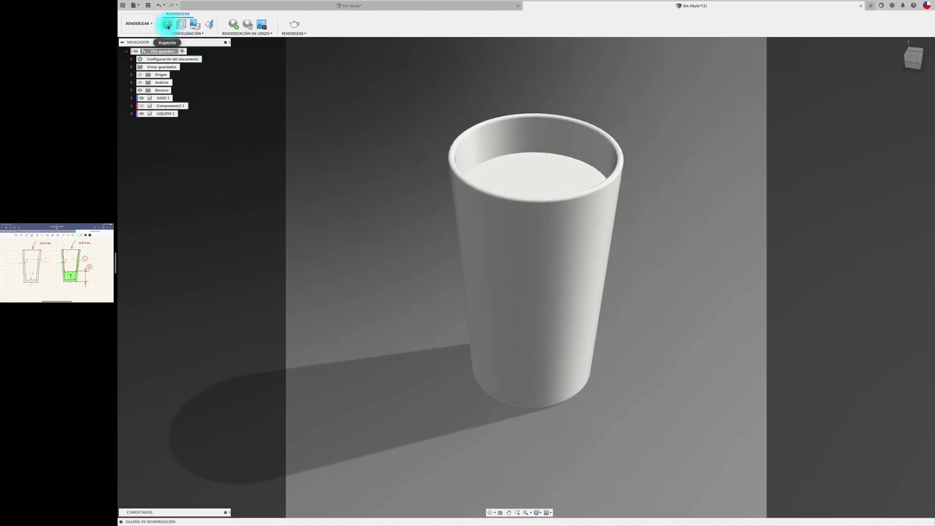
# Apply the Cristal – Ventana glass appearance to the cup body.
pyautogui.click(166, 24)
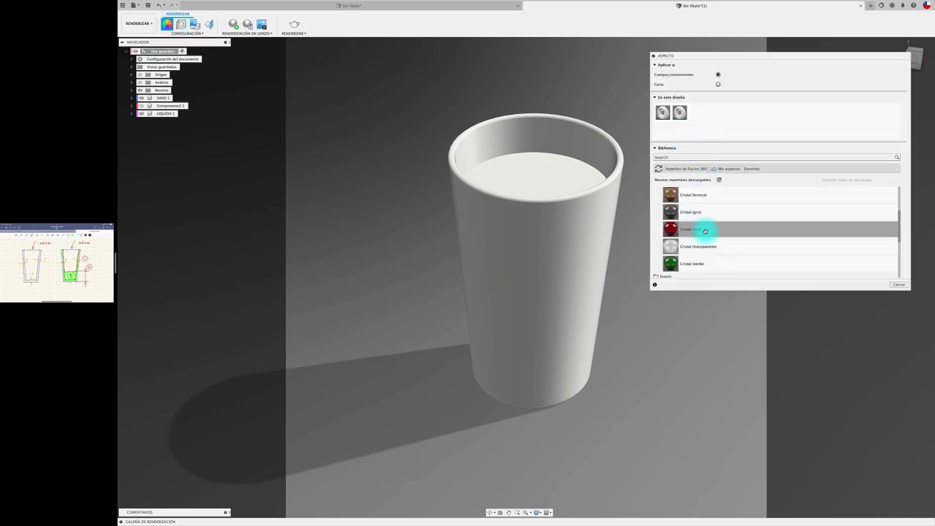
pyautogui.scroll(-3, 761, 234)
pyautogui.scroll(2, 761, 234)
pyautogui.scroll(2, 761, 234)
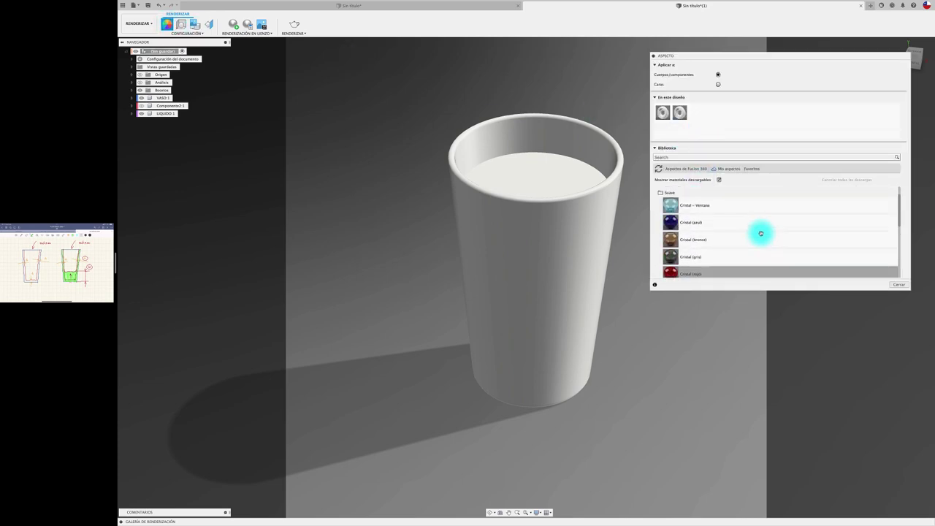
pyautogui.scroll(2, 761, 234)
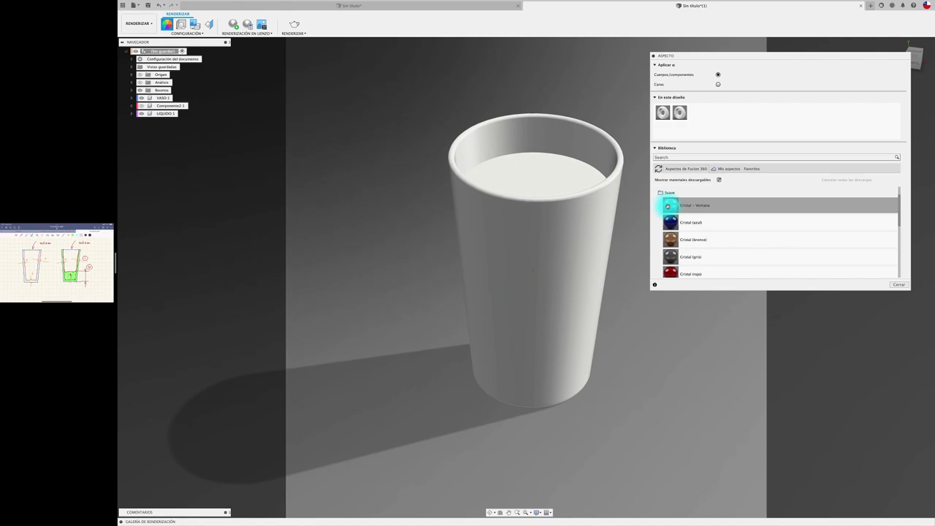
pyautogui.moveTo(669, 205); pyautogui.dragTo(591, 146)
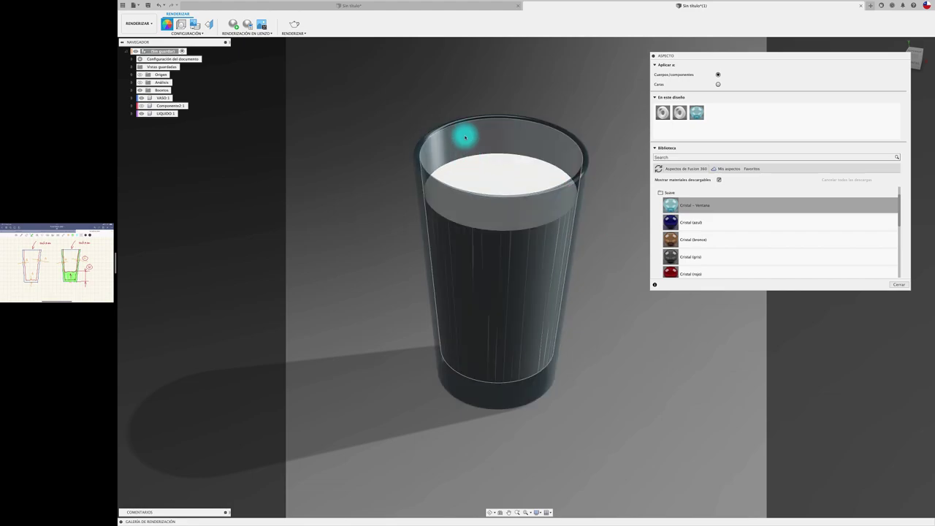
pyautogui.click(899, 285)
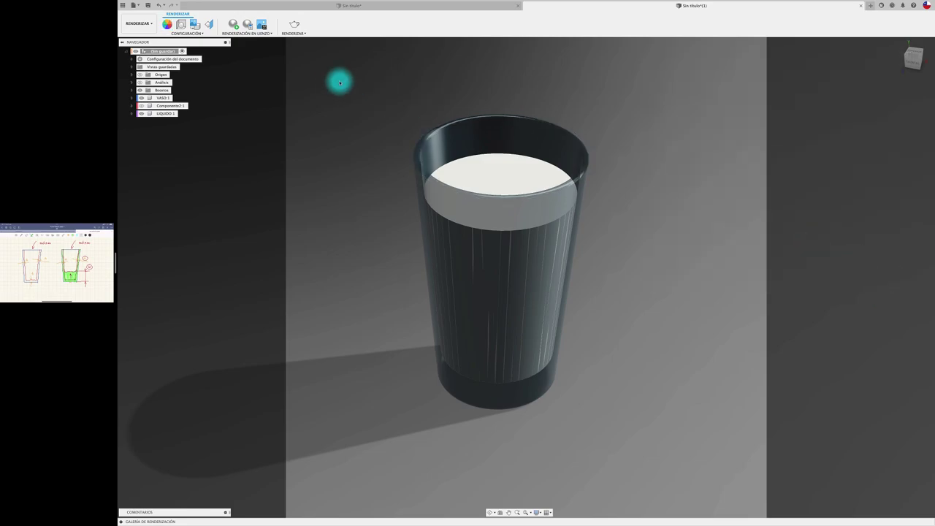
pyautogui.click(233, 25)
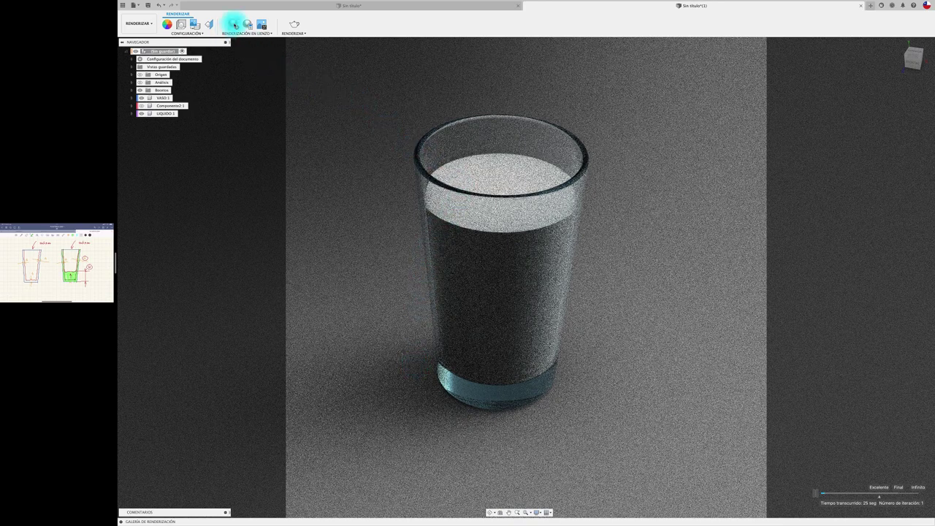
pyautogui.click(233, 24)
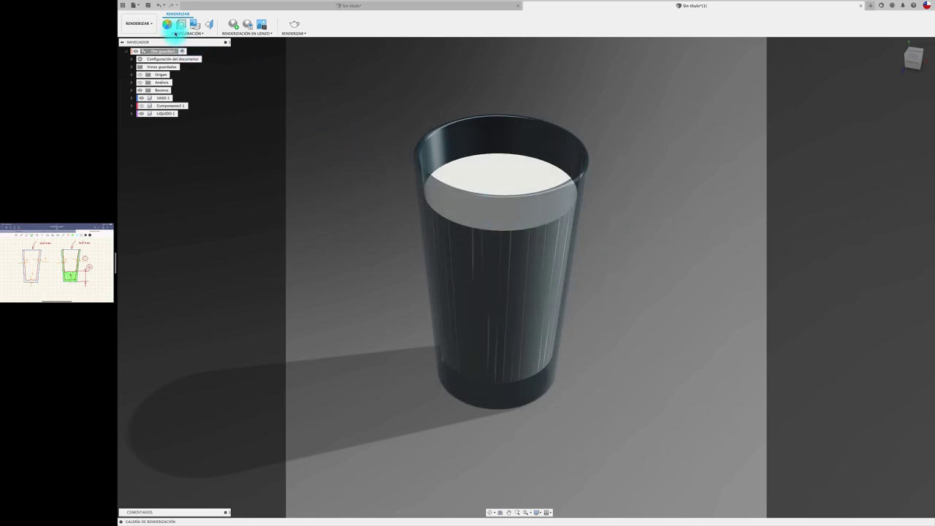
# In DISEÑO, hide VASO:1 and make LIQUIDO:1 the active component.
pyautogui.click(135, 25)
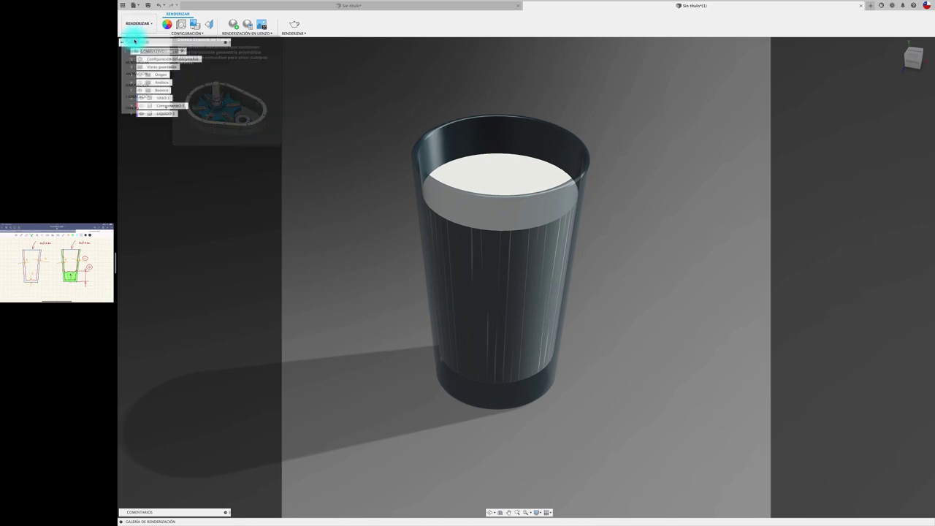
pyautogui.click(135, 38)
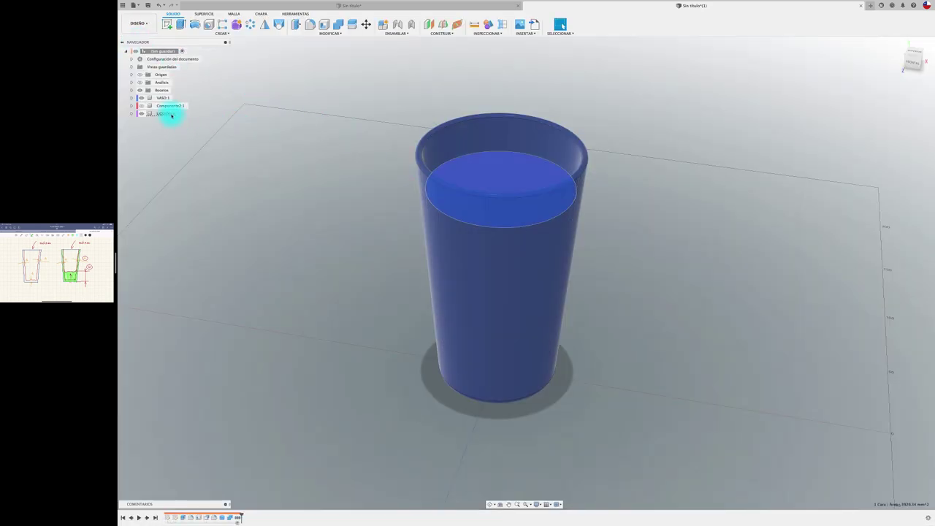
pyautogui.click(165, 114)
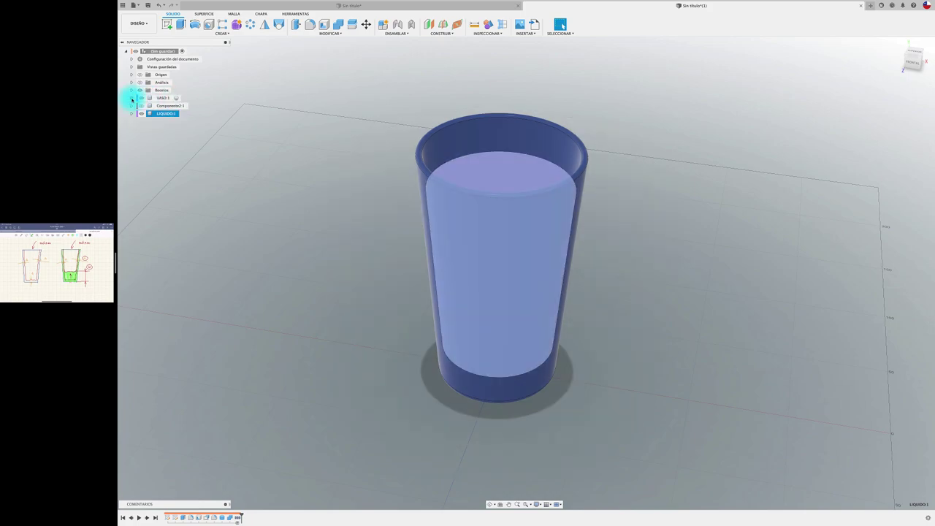
pyautogui.keyDown('ctrl'); pyautogui.click(140, 98); pyautogui.keyUp('ctrl')
pyautogui.click(163, 114)
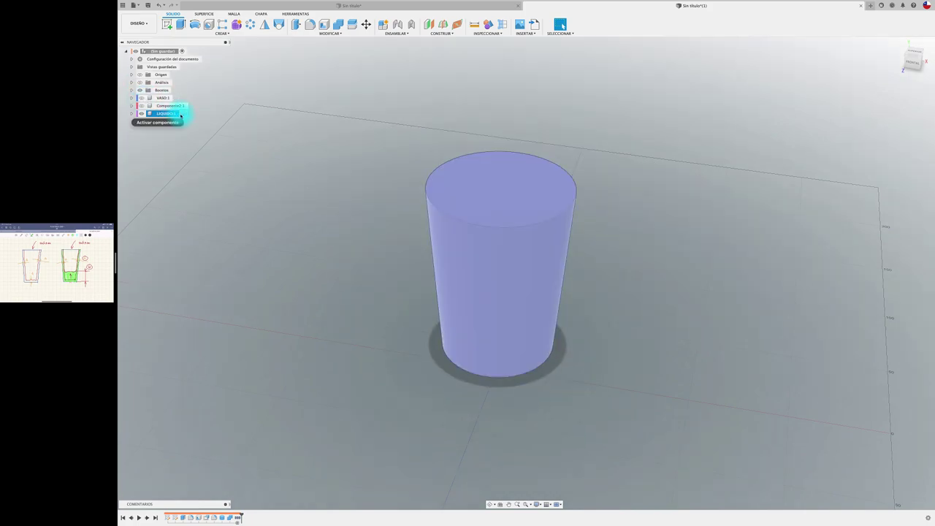
pyautogui.click(247, 143)
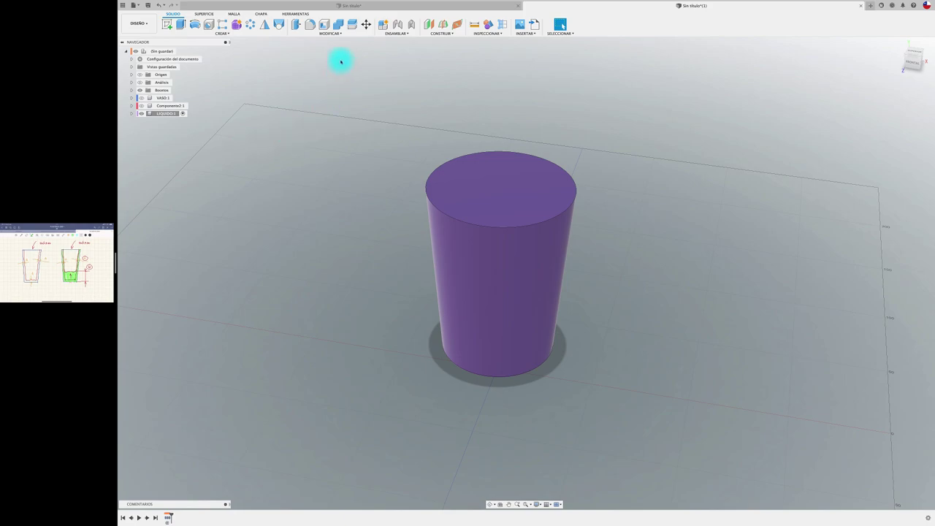
# Offset the liquid's side face inward by -0.1 mm with Desfasar cara.
pyautogui.click(328, 33)
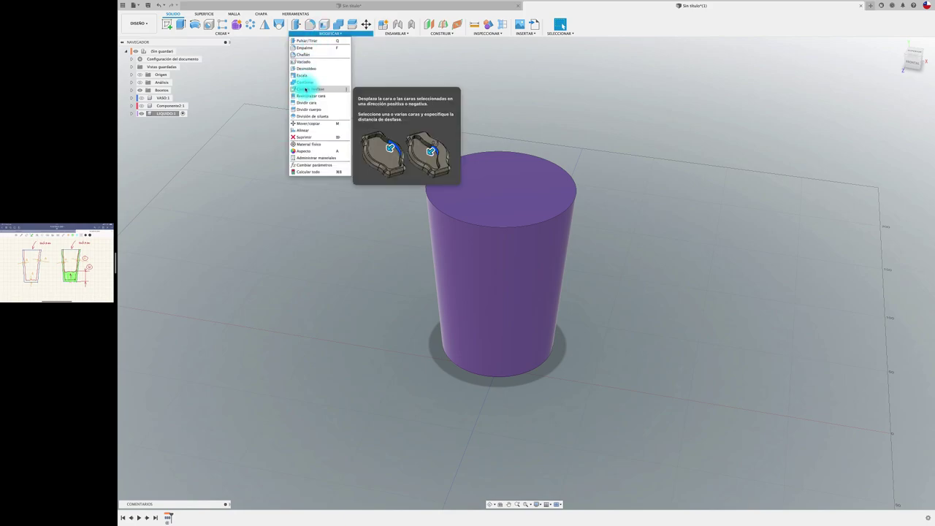
pyautogui.click(306, 89)
pyautogui.click(448, 241)
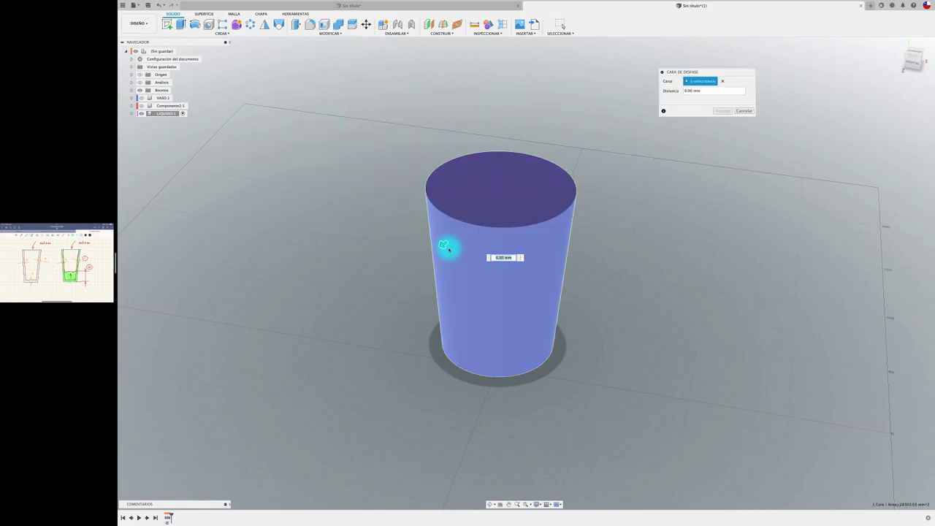
pyautogui.moveTo(448, 249)
pyautogui.mouseDown()
pyautogui.moveTo(456, 240)
pyautogui.moveTo(445, 247)
pyautogui.mouseUp()
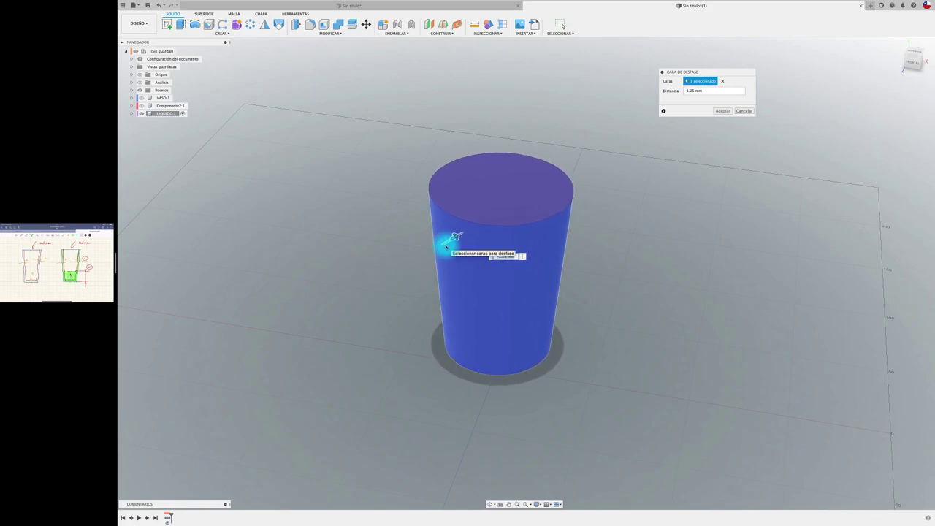
pyautogui.moveTo(447, 247); pyautogui.dragTo(444, 246)
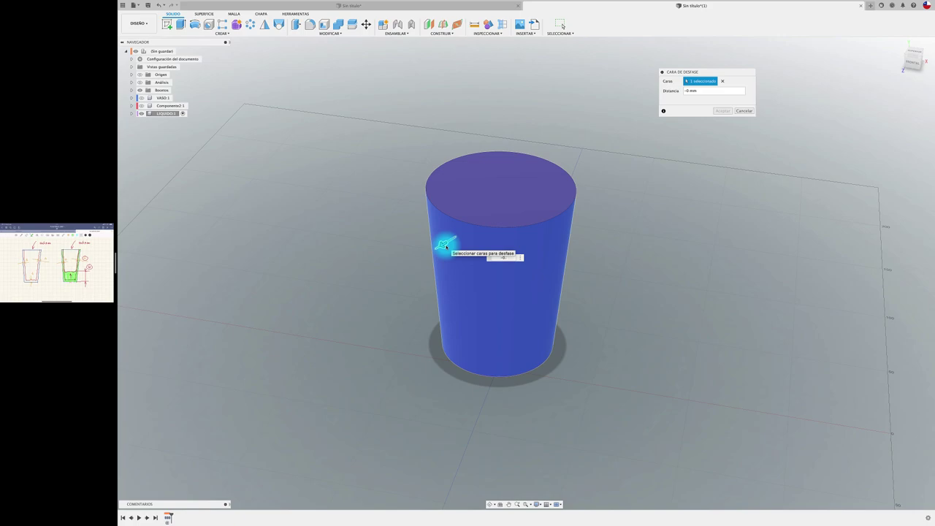
pyautogui.click(721, 112)
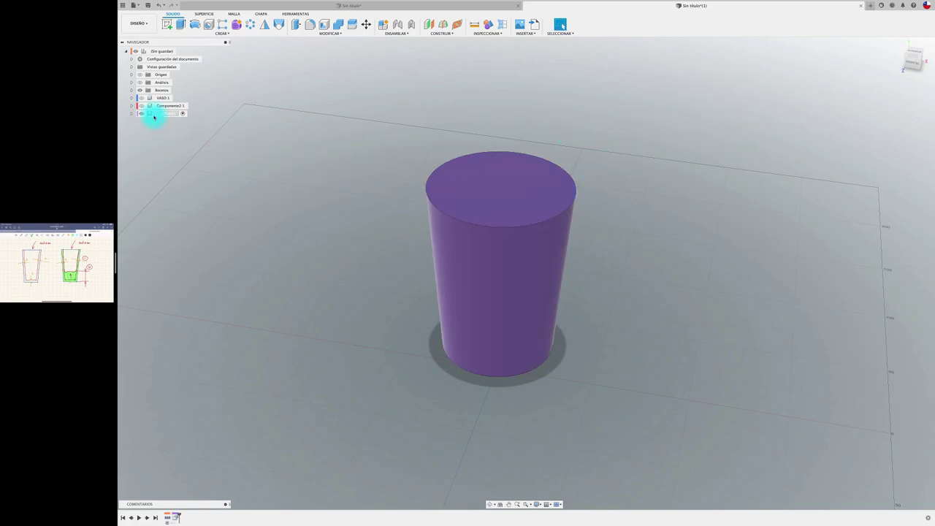
# Show VASO:1 again and return to the RENDERIZADO workspace.
pyautogui.click(141, 98)
pyautogui.click(265, 164)
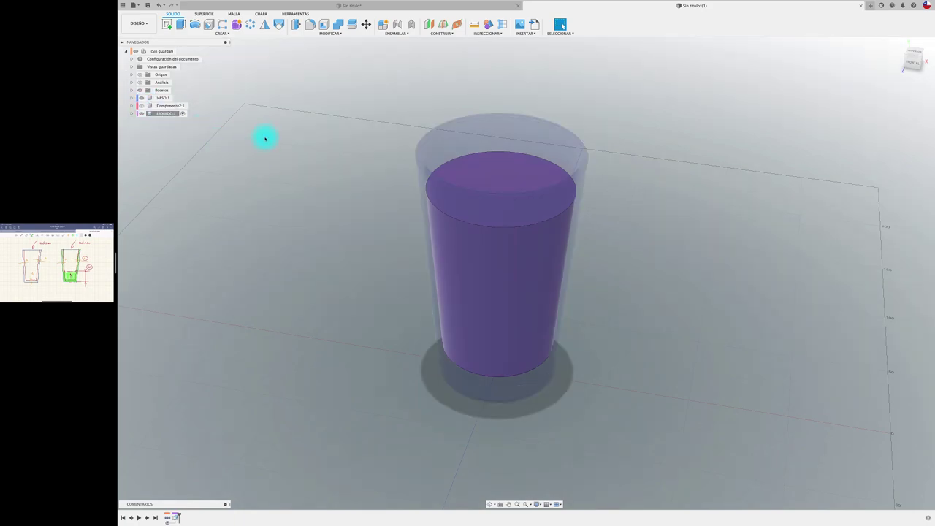
pyautogui.click(138, 22)
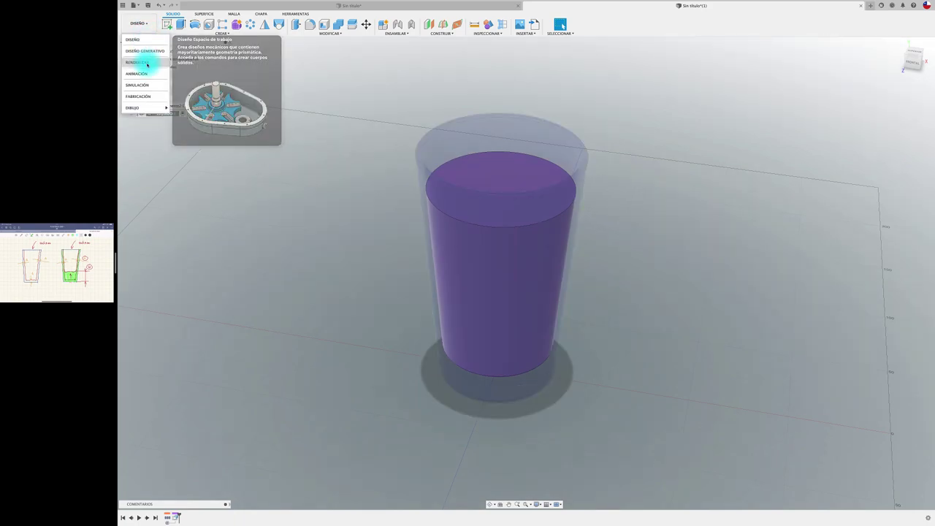
pyautogui.click(147, 64)
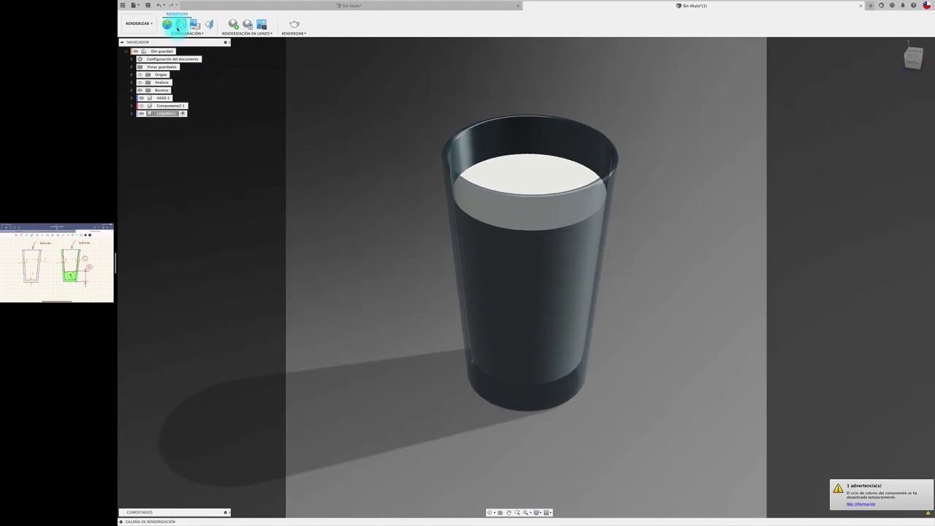
# Apply the red Cristal (rojo) glass appearance to the liquid and adjust its colour.
pyautogui.click(167, 24)
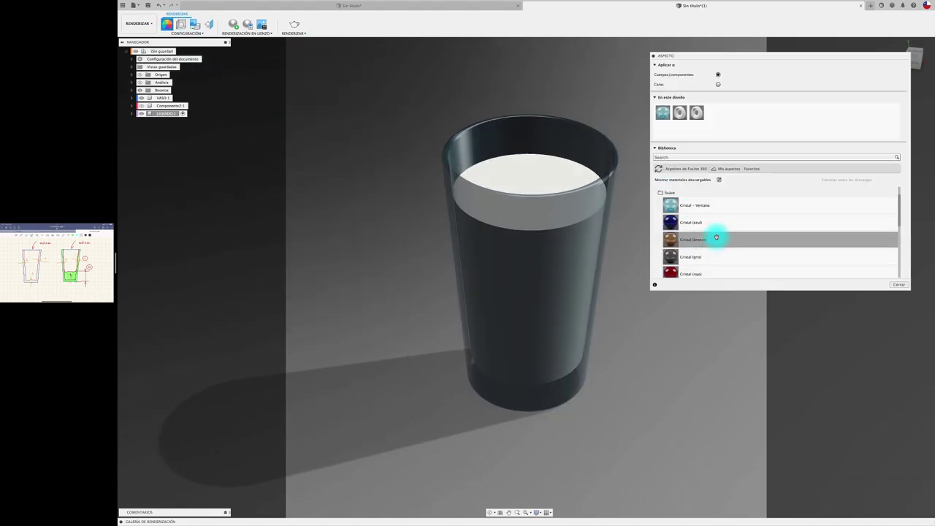
pyautogui.scroll(-3, 715, 236)
pyautogui.scroll(-3, 716, 237)
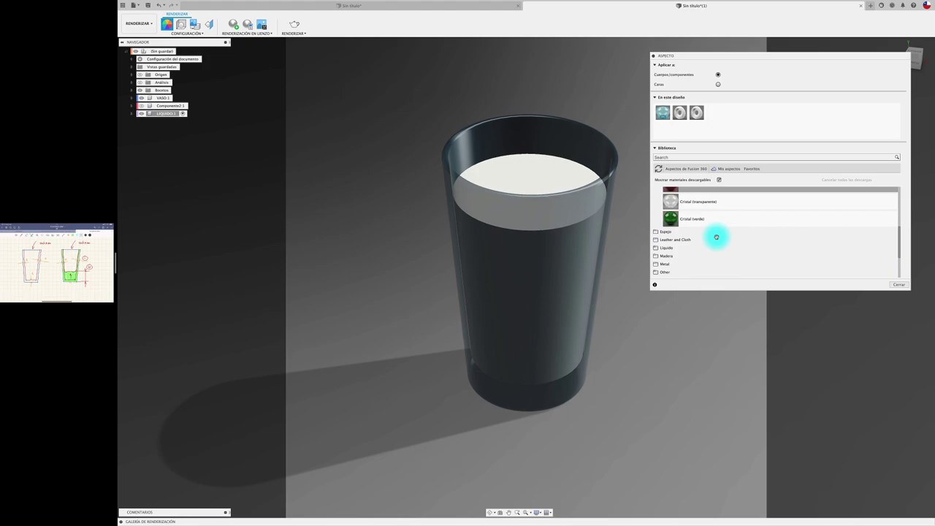
pyautogui.scroll(1, 716, 237)
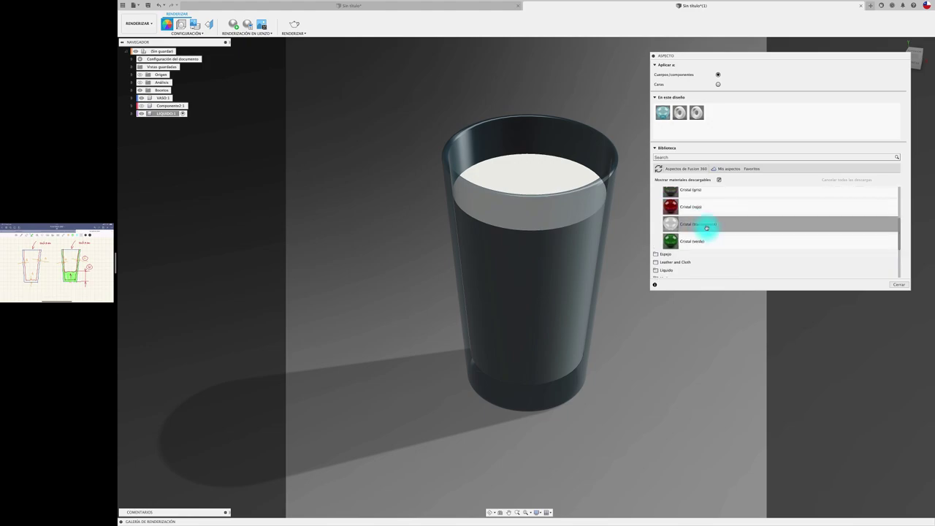
pyautogui.moveTo(671, 210)
pyautogui.mouseDown()
pyautogui.moveTo(567, 178)
pyautogui.moveTo(578, 181)
pyautogui.mouseUp()
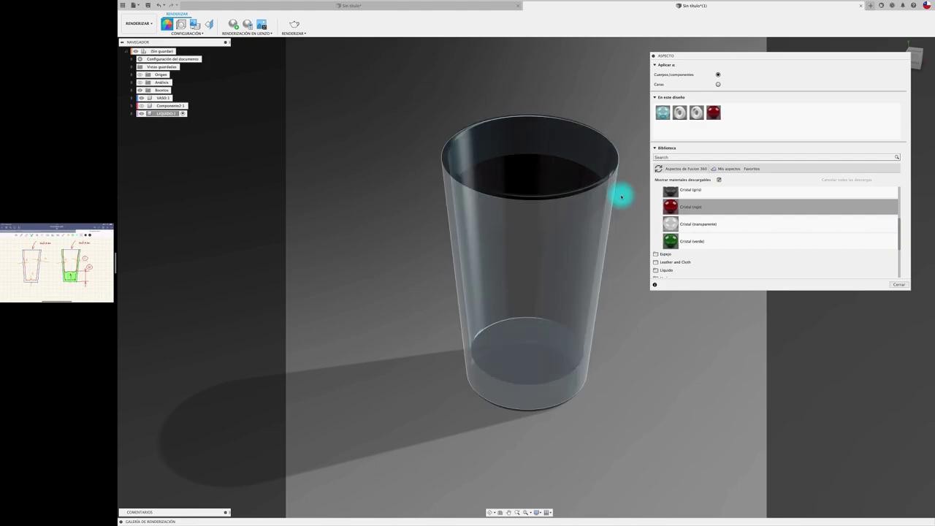
pyautogui.doubleClick(714, 114)
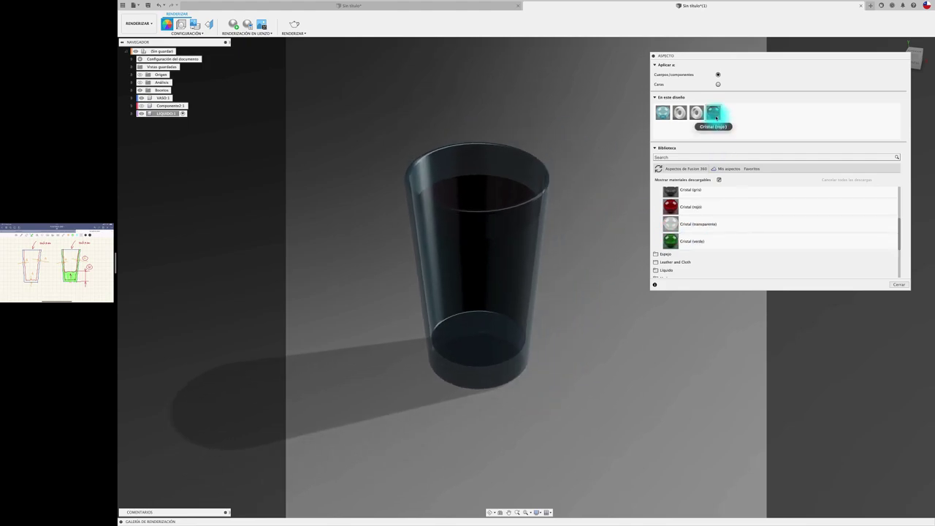
pyautogui.moveTo(602, 100); pyautogui.dragTo(625, 138)
pyautogui.click(632, 191)
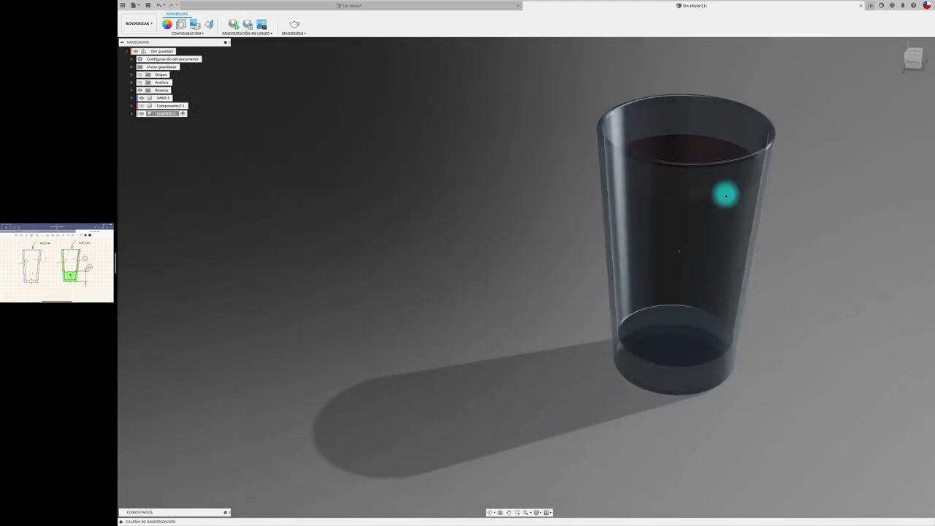
# Start an in-canvas render of the glass cup with red liquid.
pyautogui.click(233, 25)
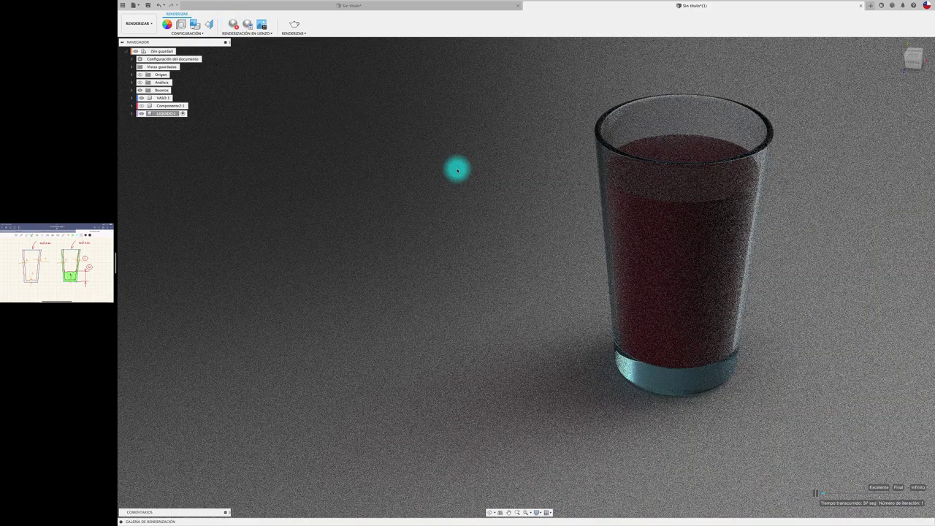